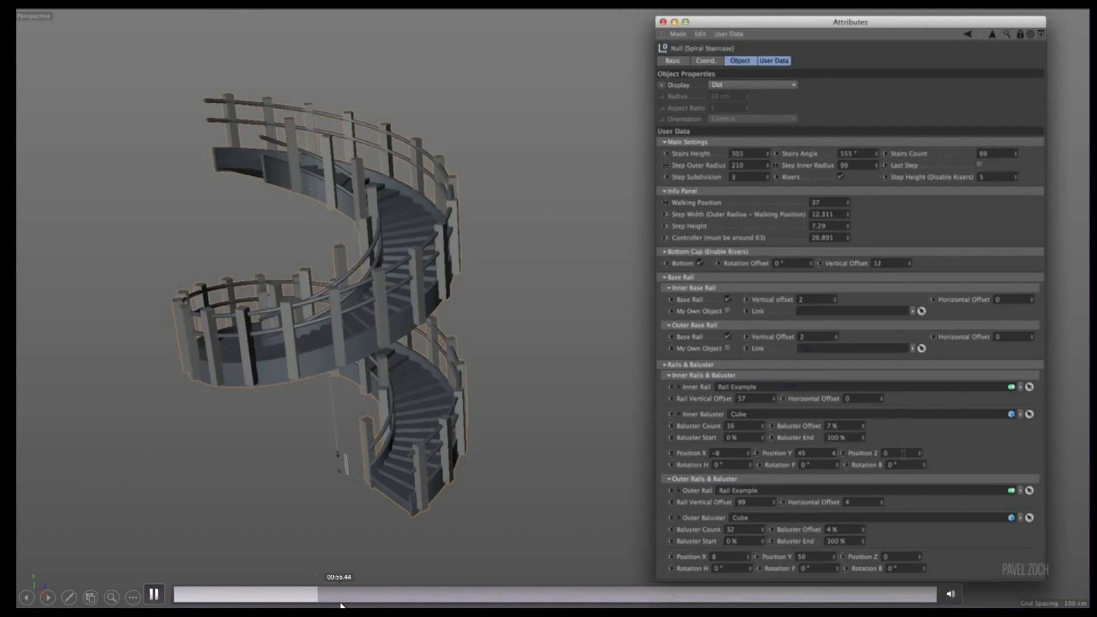
Step: Skip ahead through the content showcase video, past the spiral staircase, two-wing window and pavement rigs
left_click(343, 595)
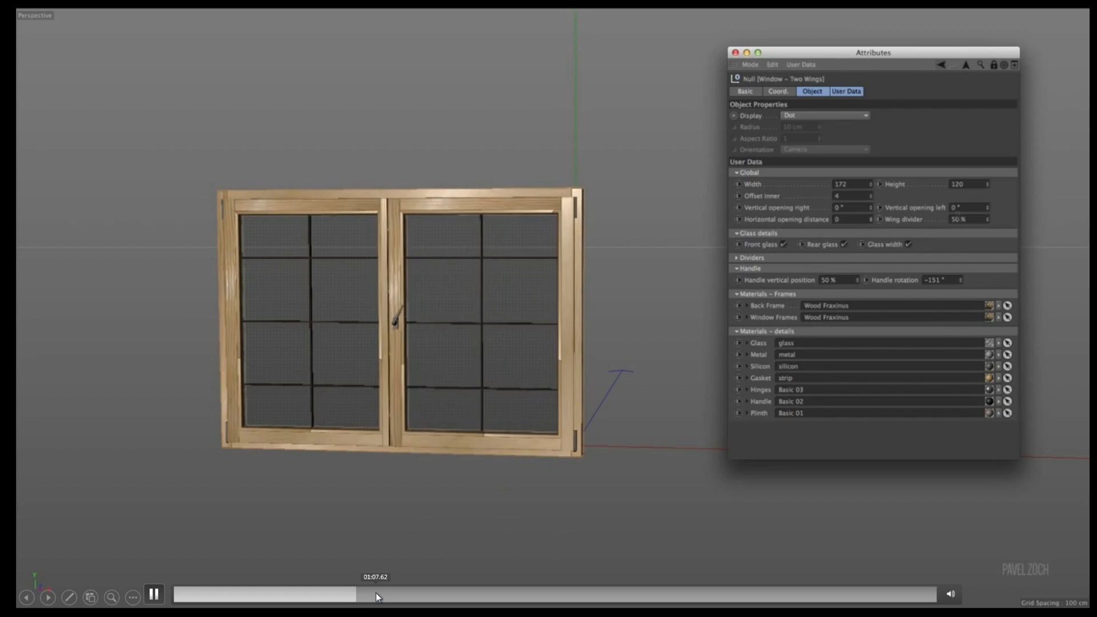
left_click(376, 595)
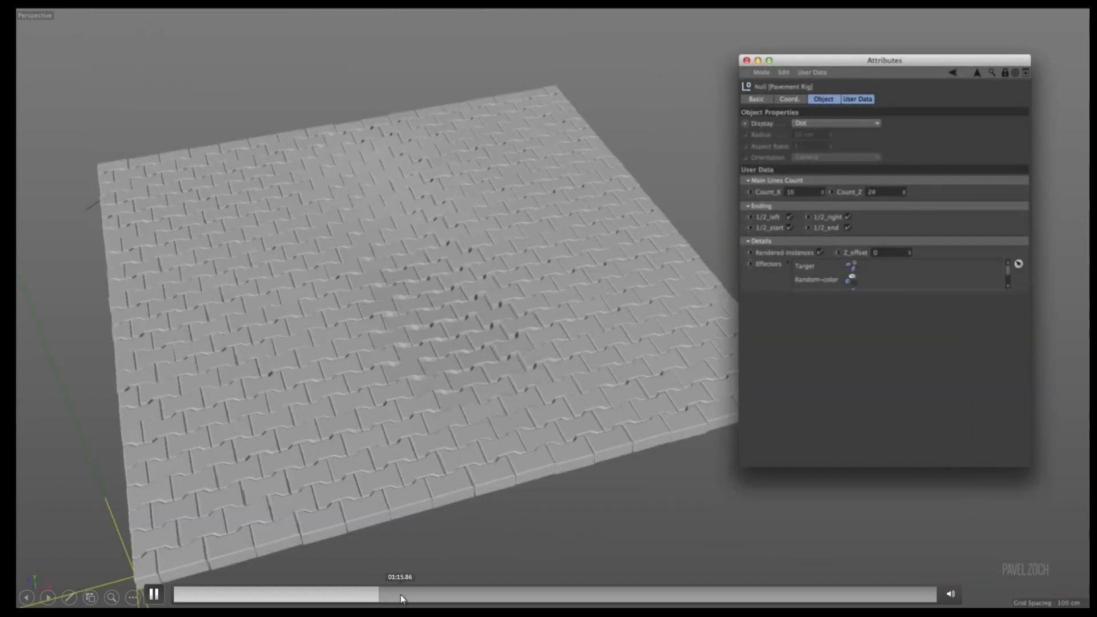
left_click(403, 595)
left_click_drag(423, 598, 573, 597)
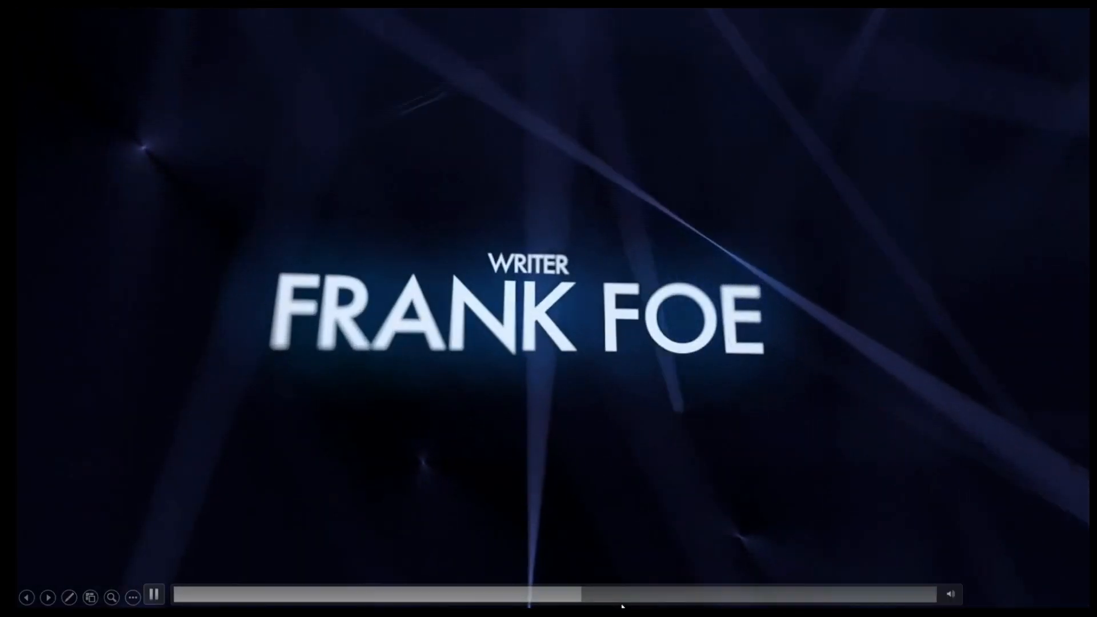
Step: Skip further through the showcase video, past the shoe, standing man, animal head, mountain landscape and DESIGN title clips
left_click(643, 594)
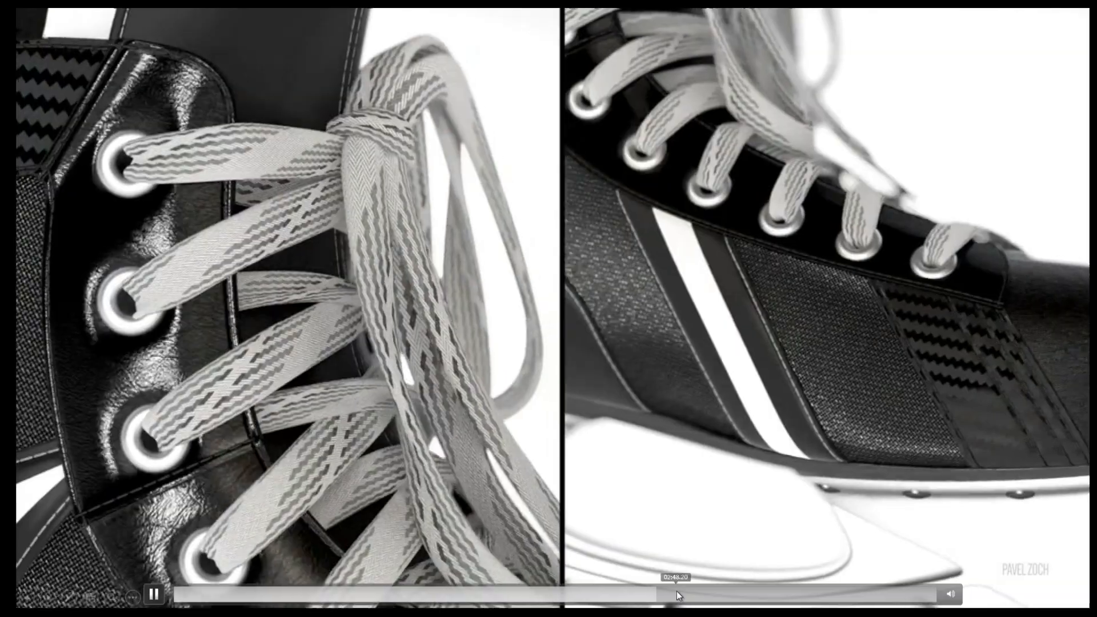
left_click(677, 594)
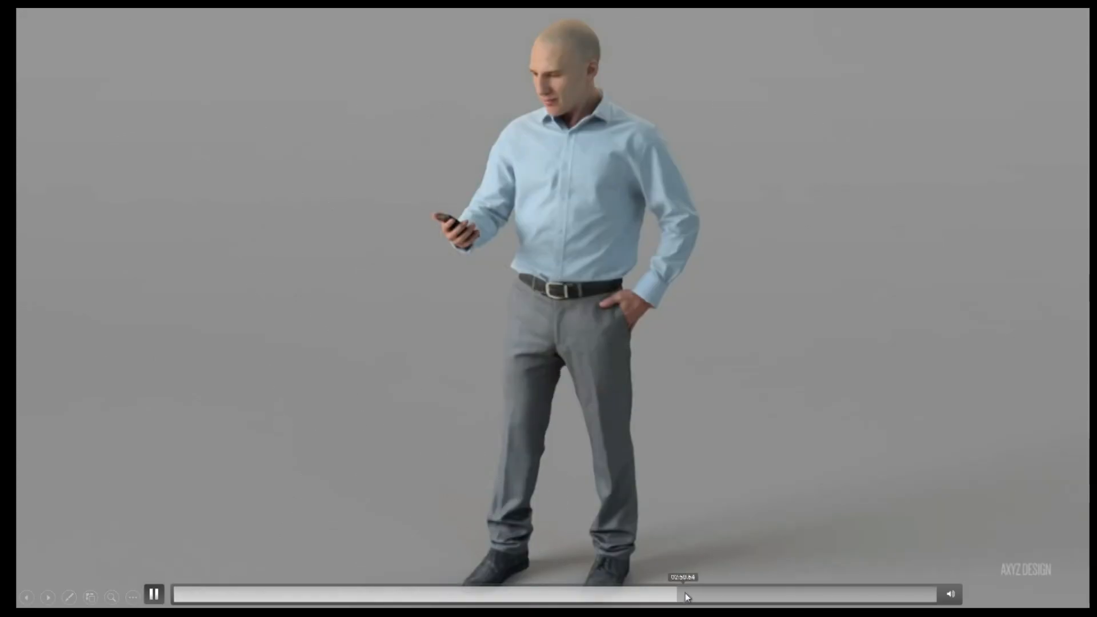
left_click(723, 594)
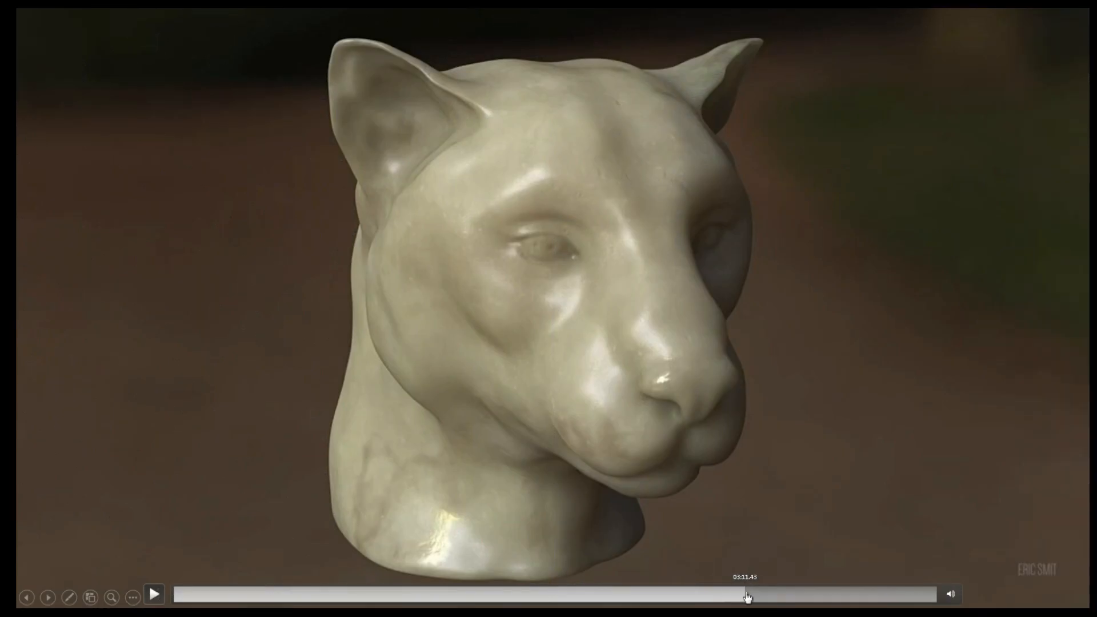
left_click(768, 595)
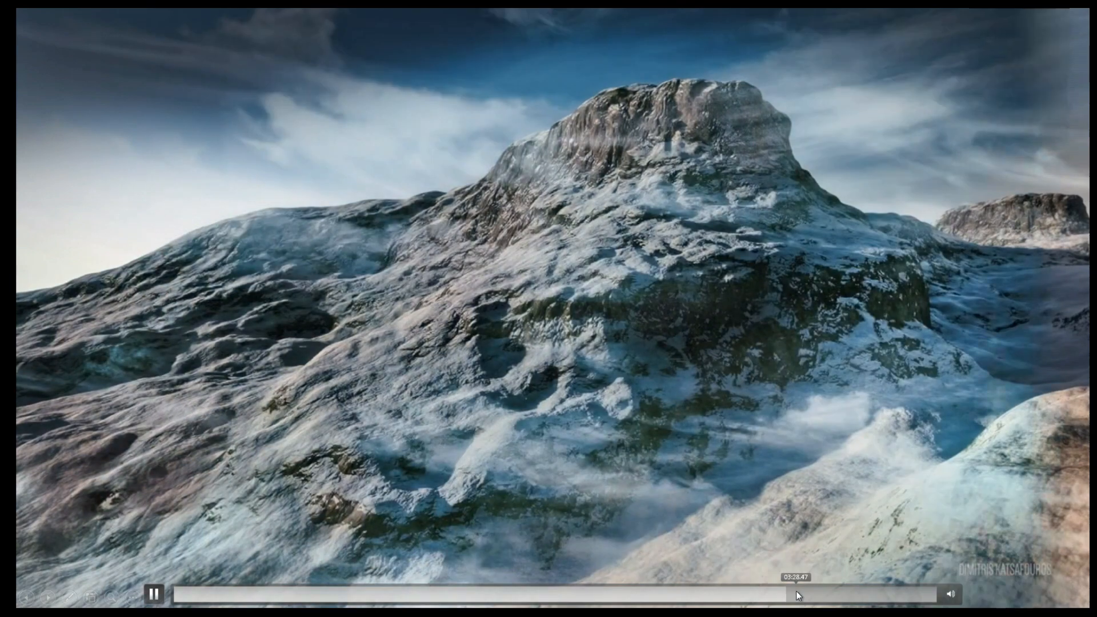
left_click(800, 592)
left_click_drag(814, 591, 834, 592)
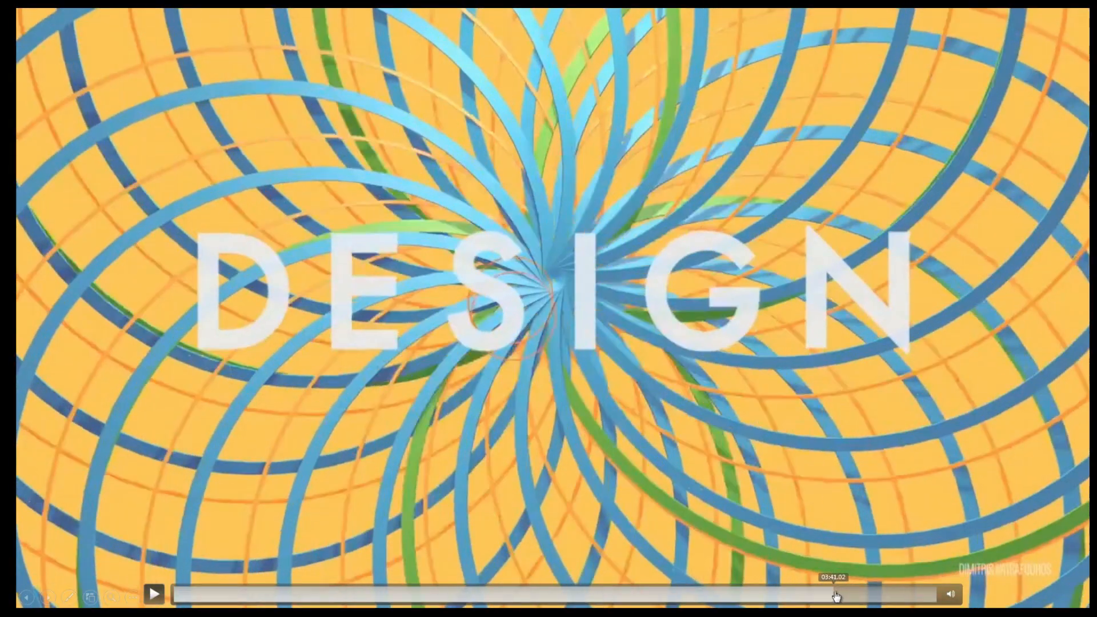
left_click(846, 591)
left_click(867, 593)
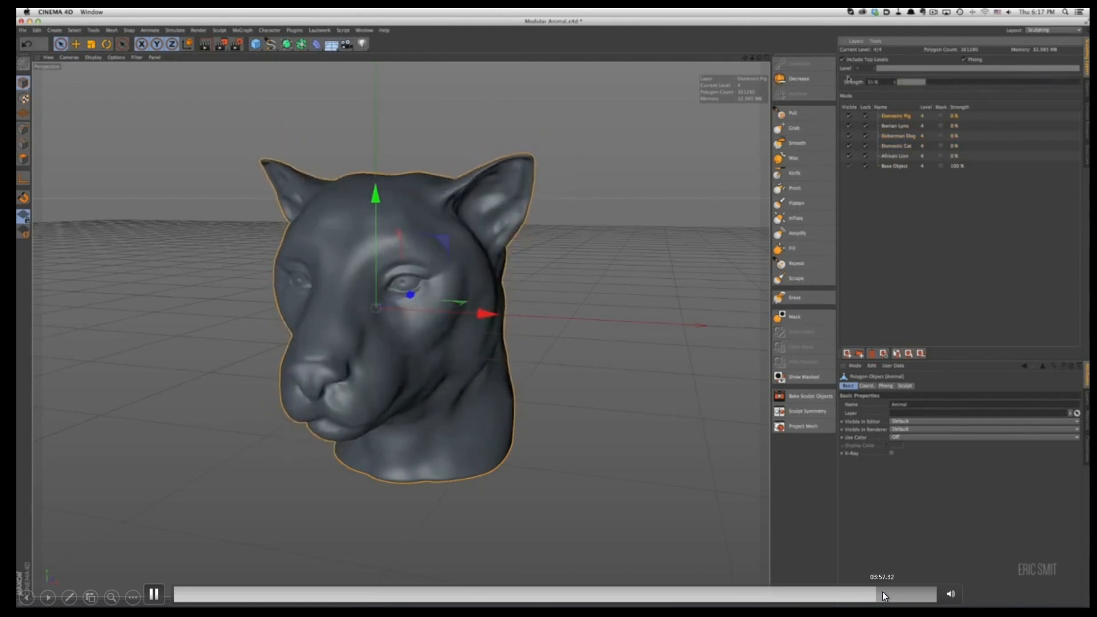
Step: Skip from the animal sculpting clip past the mouse-and-cheese scene to the end of the showcase video
left_click(884, 592)
left_click(892, 594)
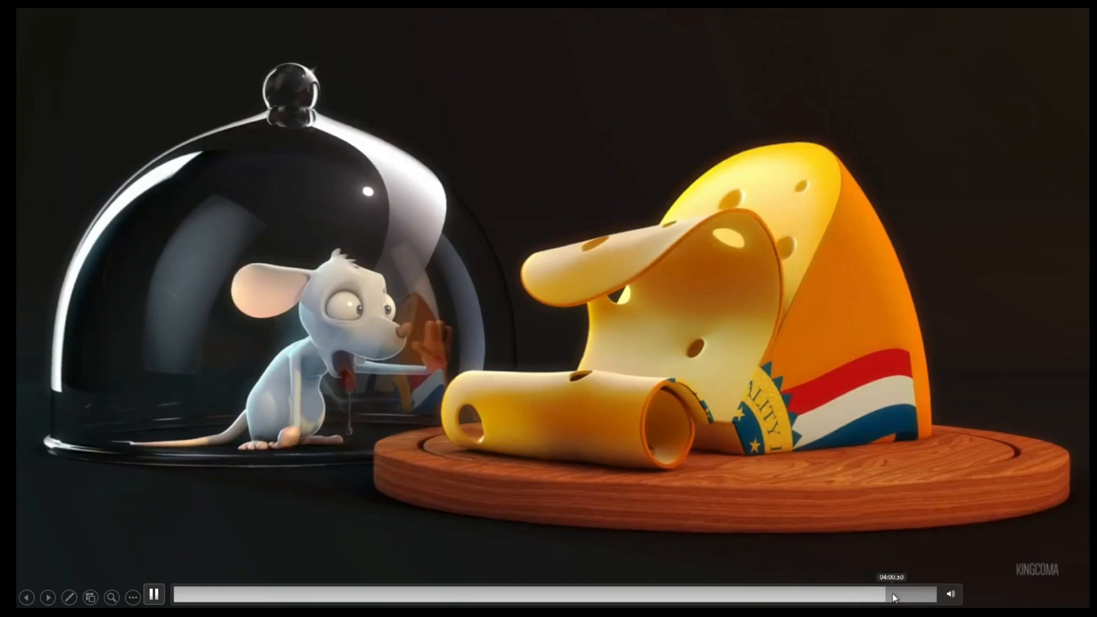
left_click(907, 594)
left_click(911, 593)
left_click(916, 594)
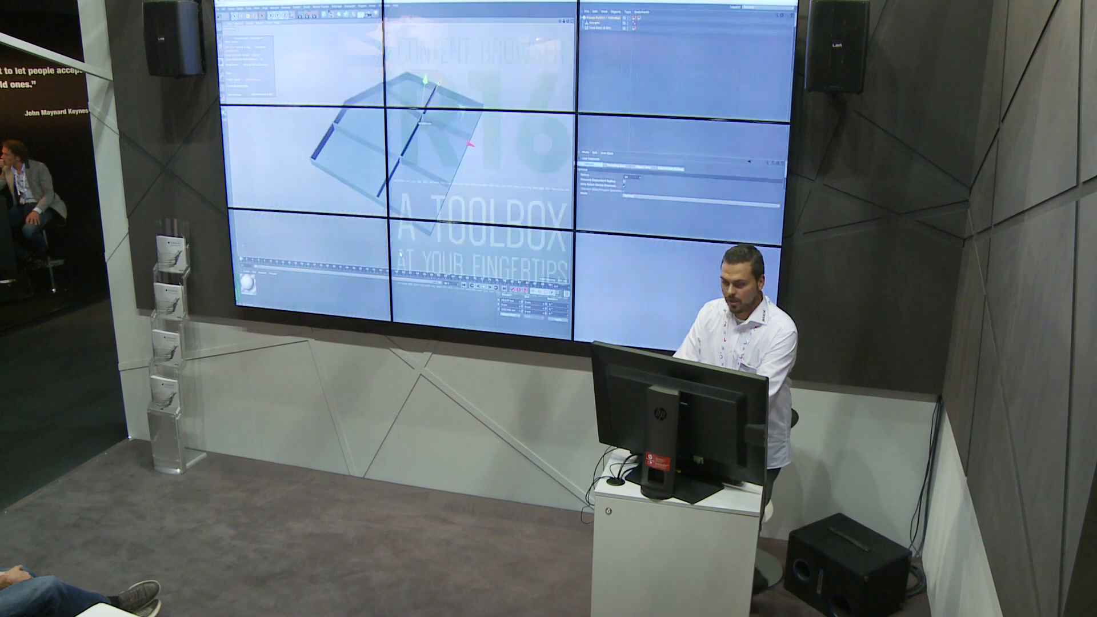
left_click(383, 226)
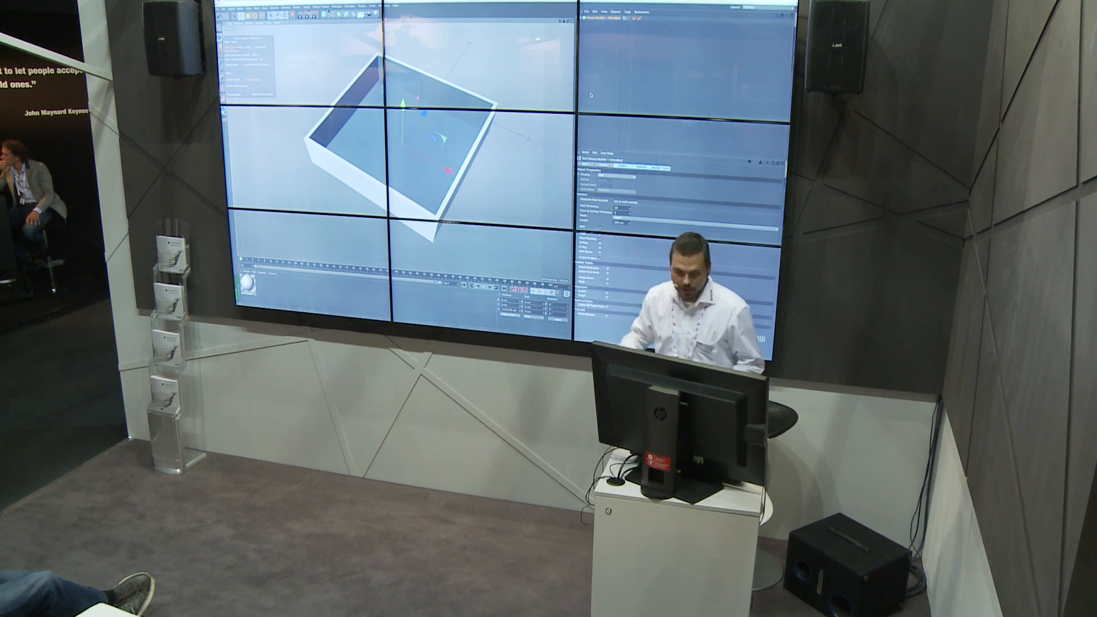
left_click(325, 312)
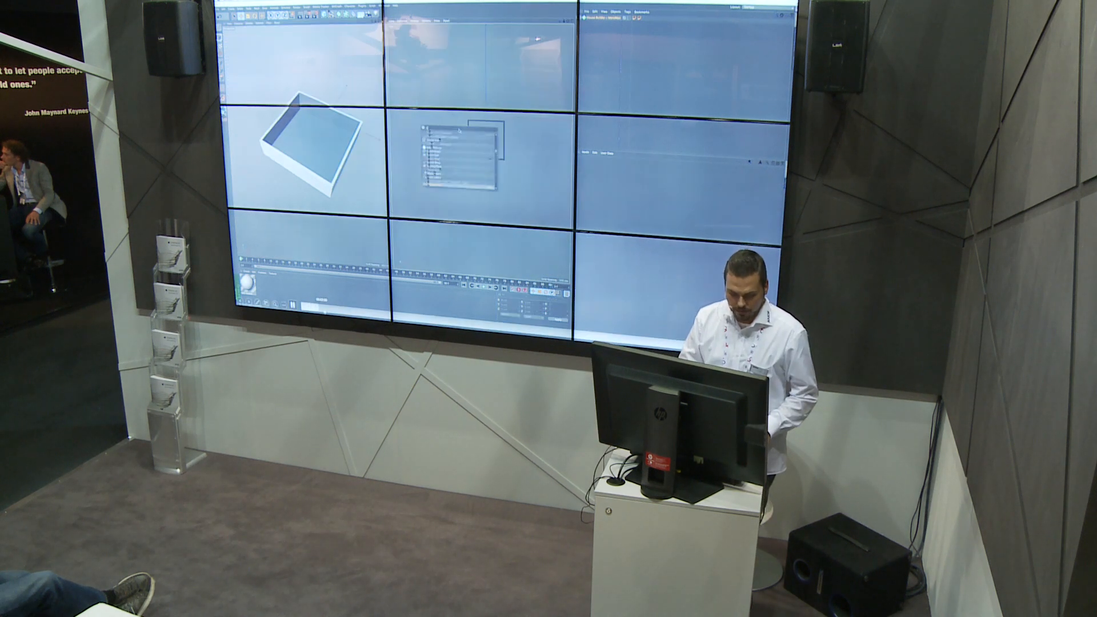
left_click(338, 311)
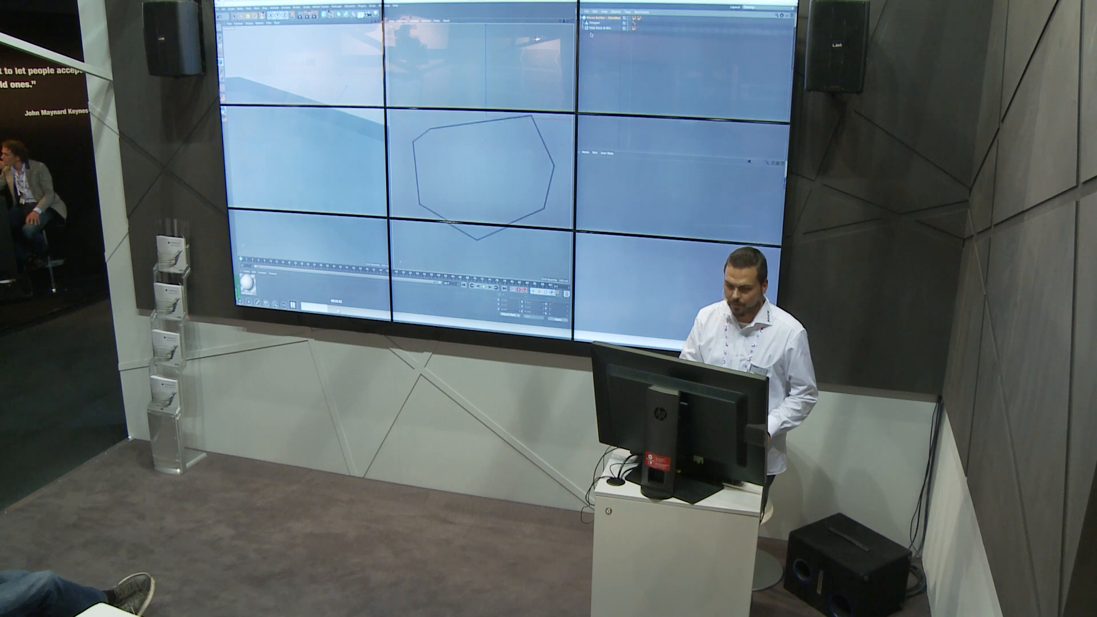
left_click(343, 311)
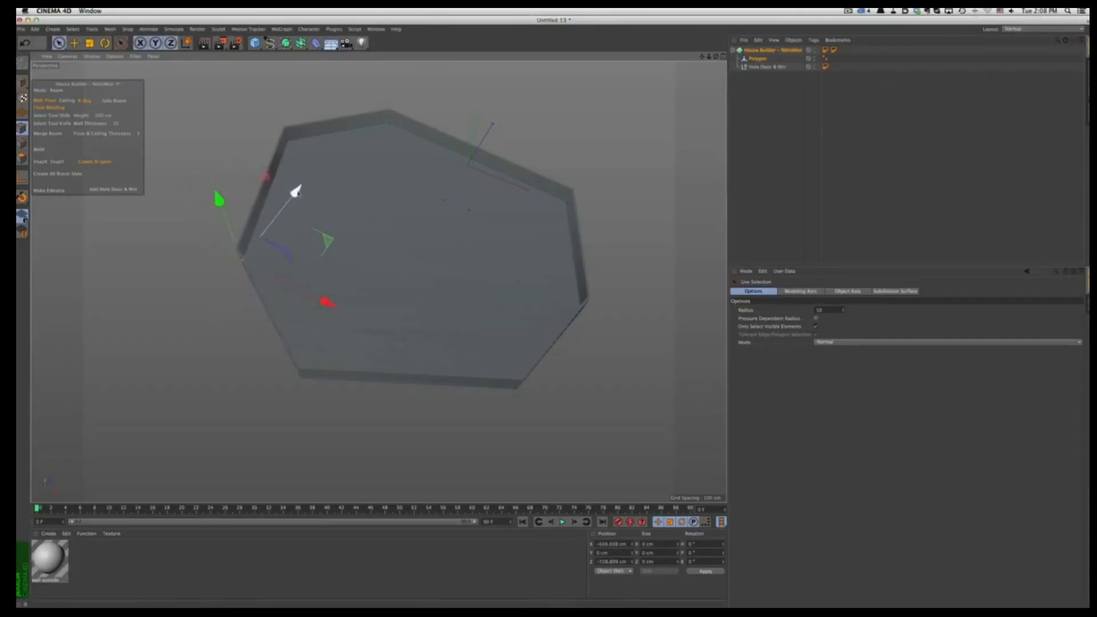
Step: Move the room's selected corner point outward, turn off X-Ray, and switch the House Builder mode through BluePrint to Mesh
left_click_drag(296, 192, 276, 226)
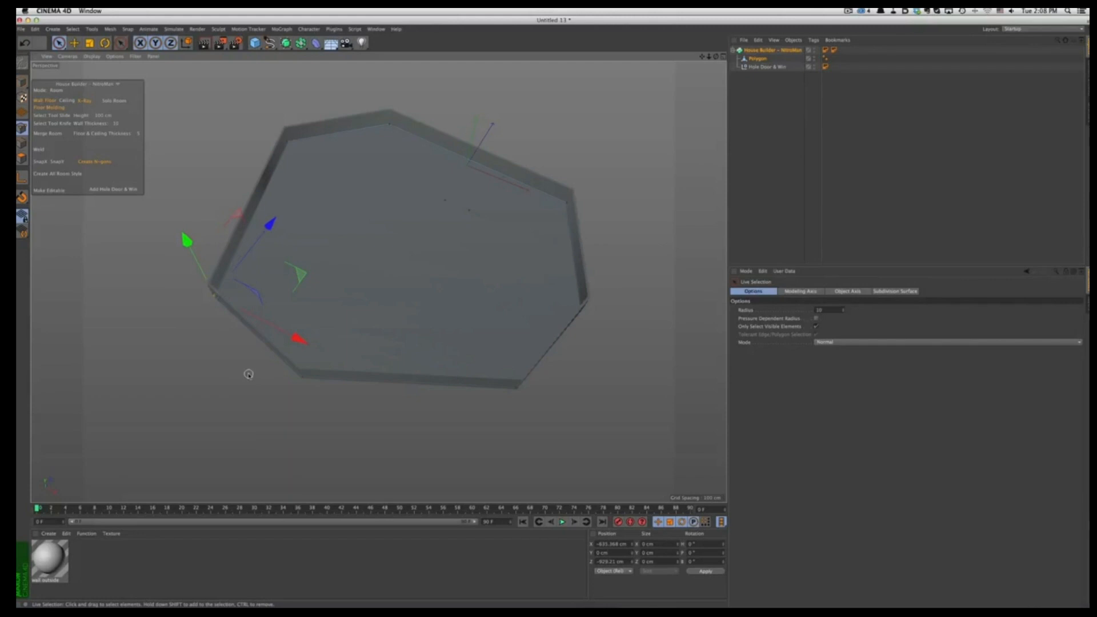
left_click(85, 101)
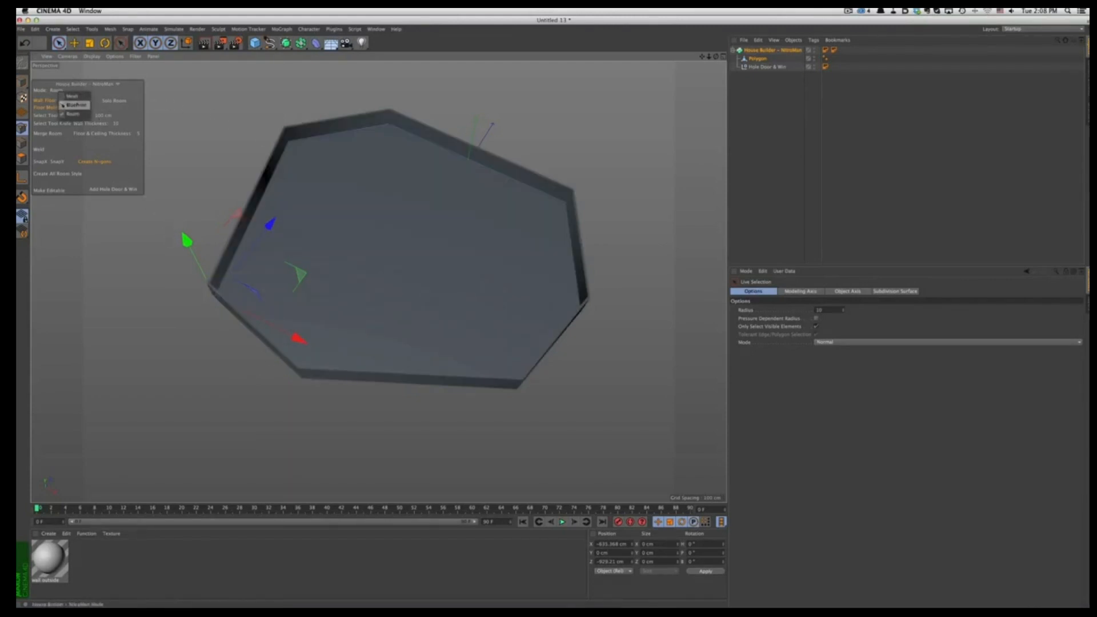
left_click(73, 105)
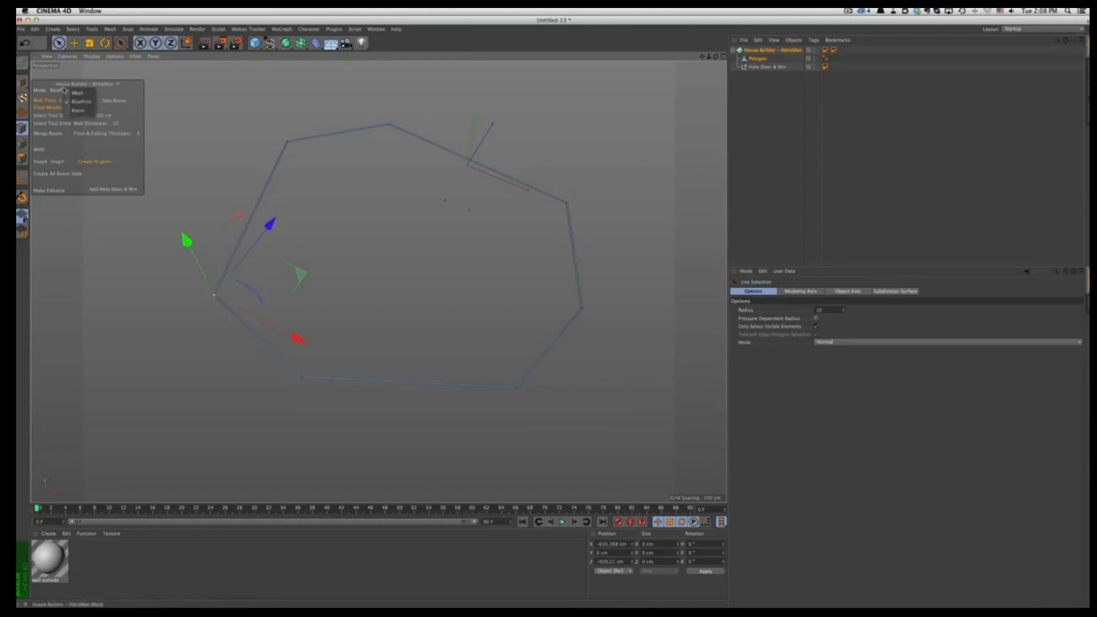
left_click(71, 95)
Step: Skip back and forth in the House Builder demo video to review how interior walls divide the room
mouse_move(295, 495)
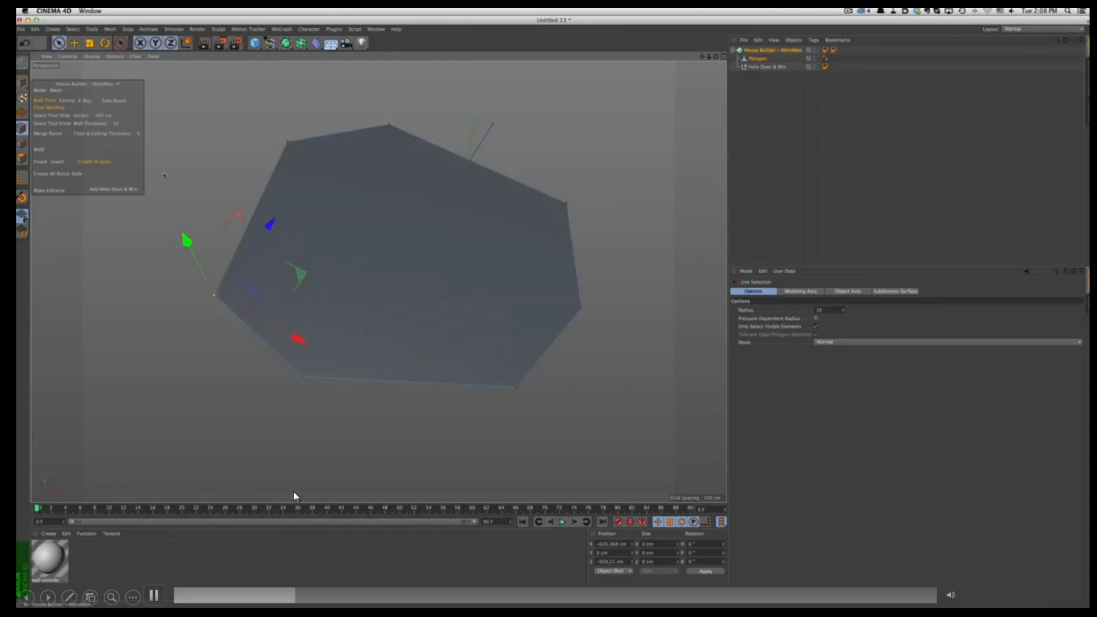
left_click(324, 600)
left_click(338, 599)
left_click(371, 600)
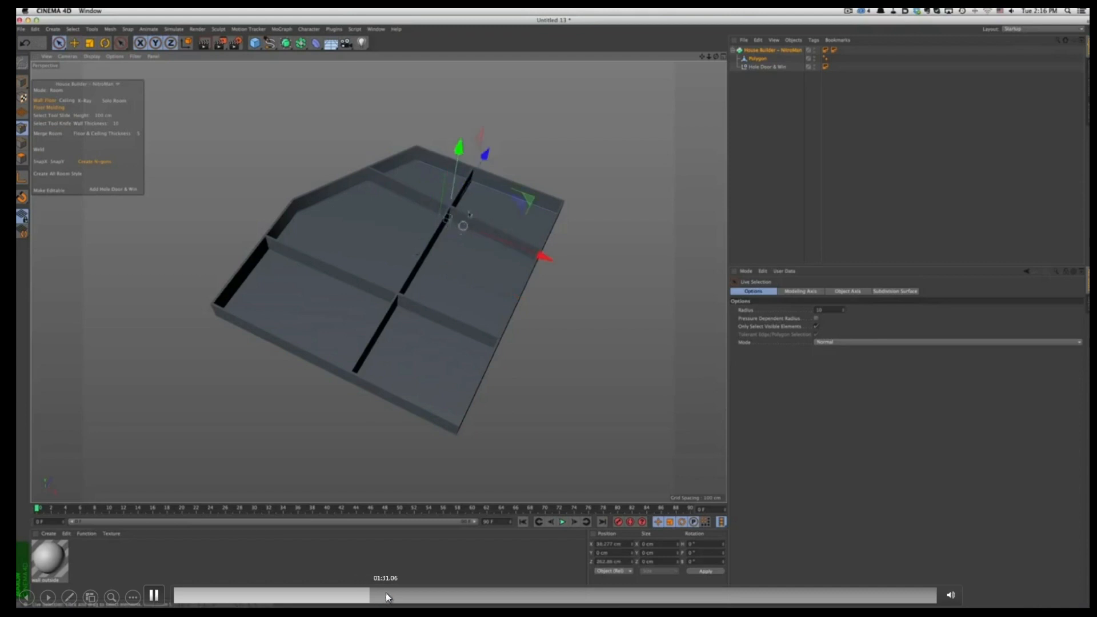
left_click(345, 595)
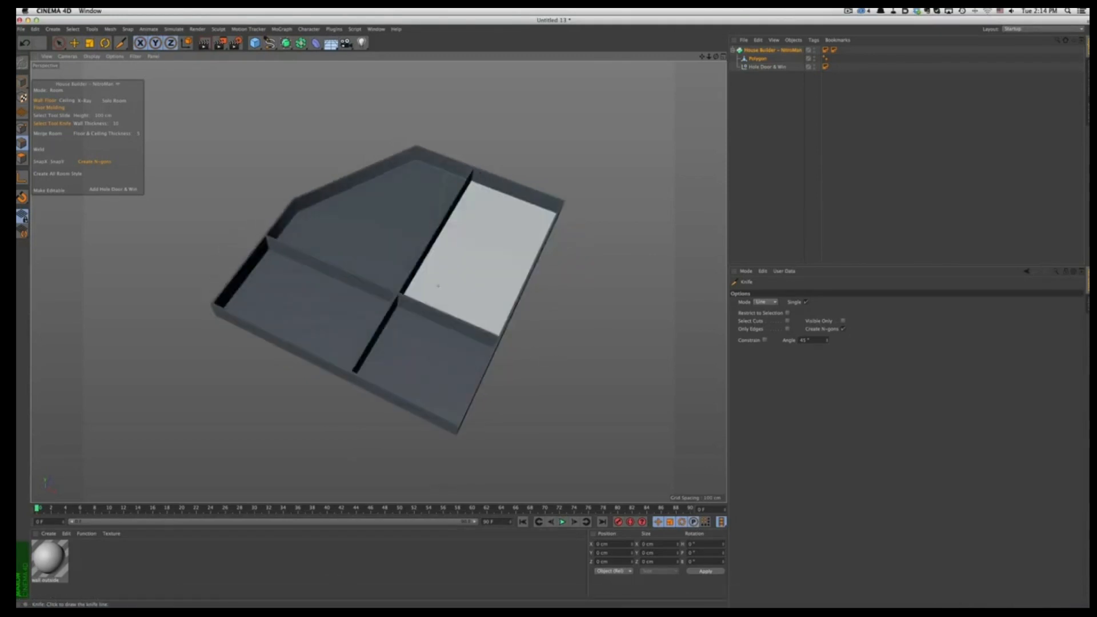
left_click(372, 597)
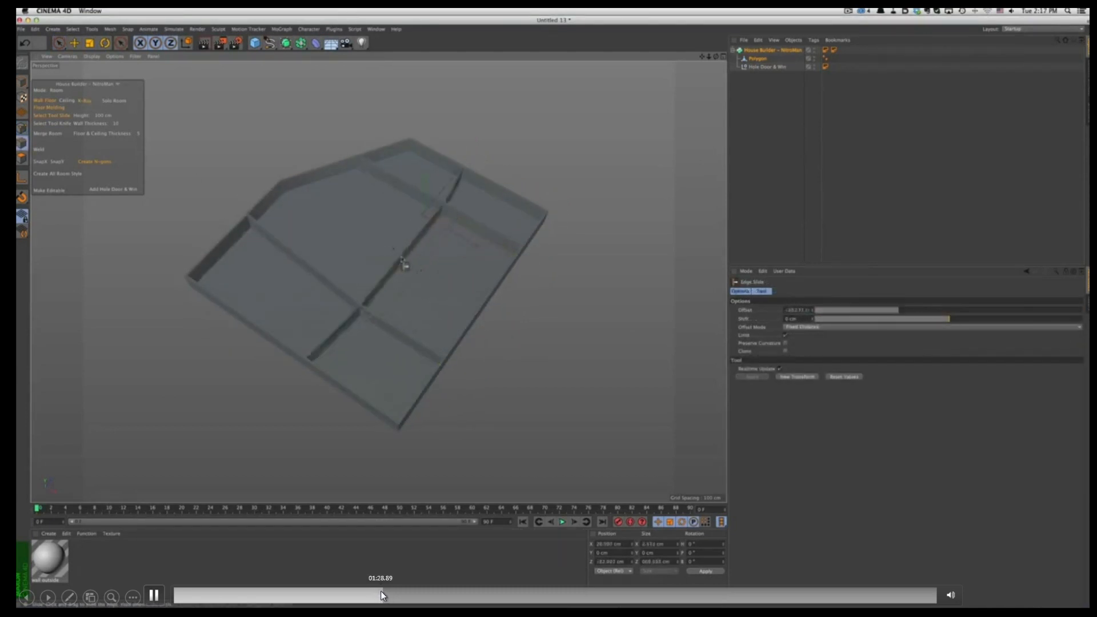
Step: Skip ahead through the House Builder video's room materials, custom room styles and preset library sections
left_click(518, 592)
key("space")
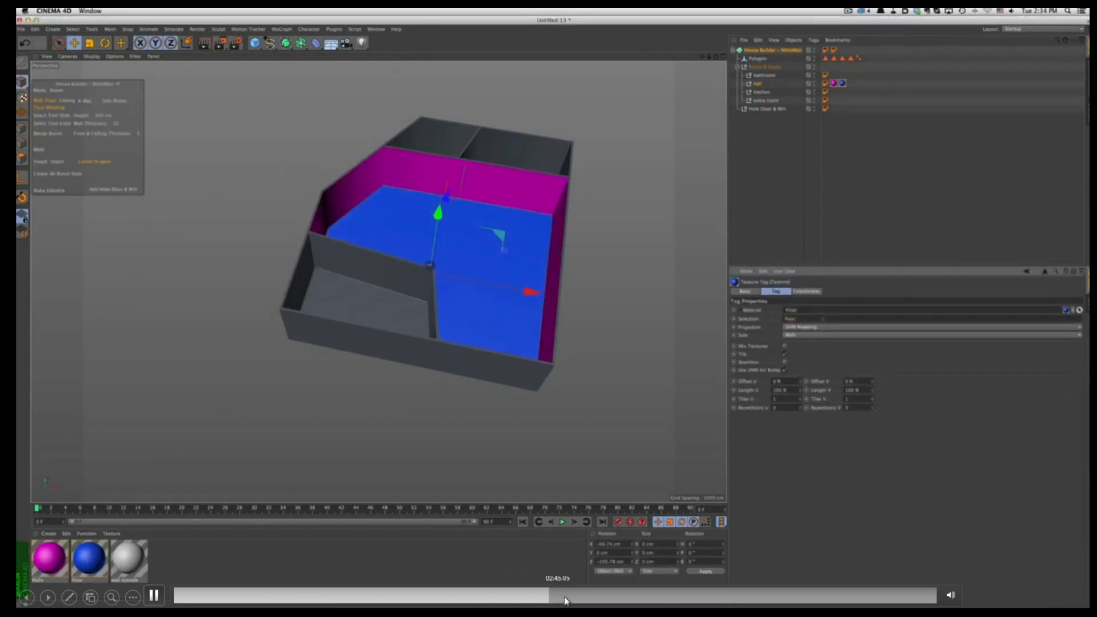
left_click(565, 595)
left_click(578, 595)
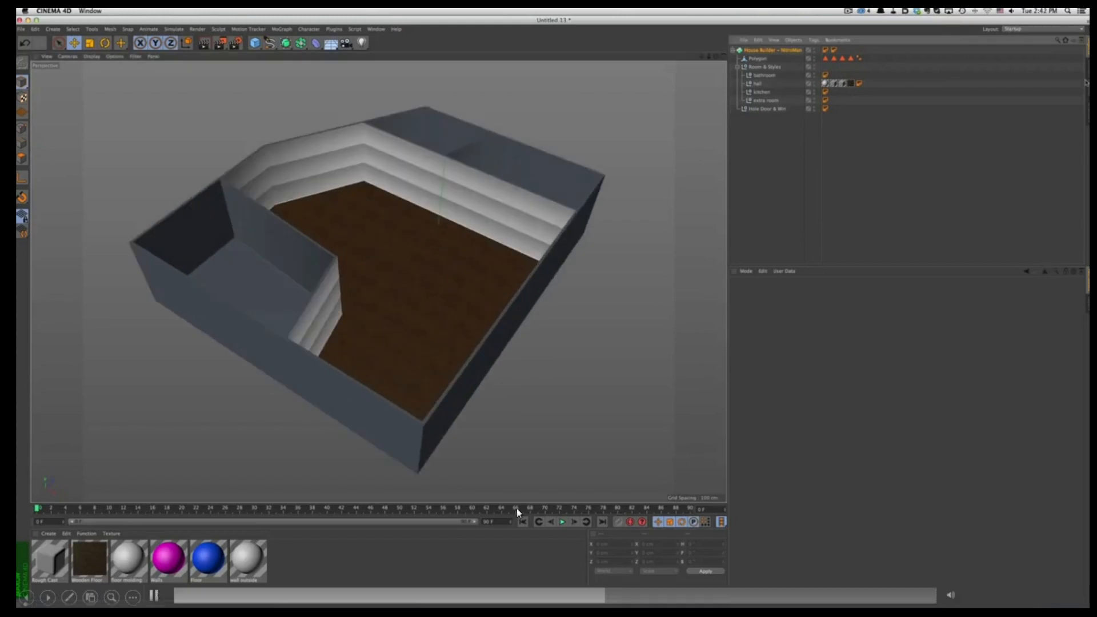
left_click(650, 595)
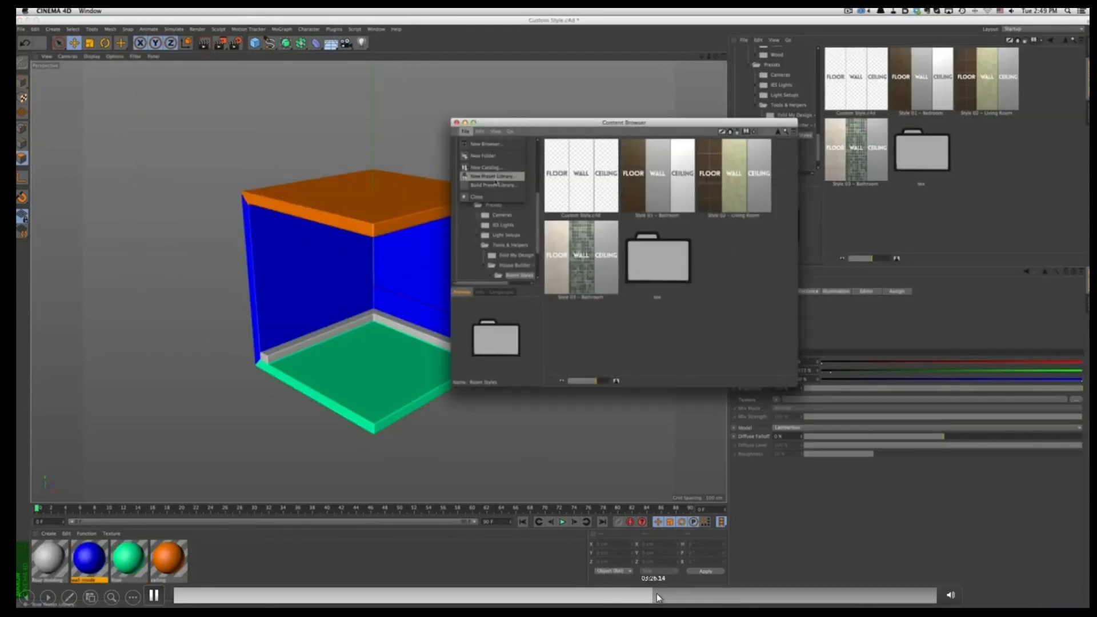
left_click(700, 598)
left_click(721, 595)
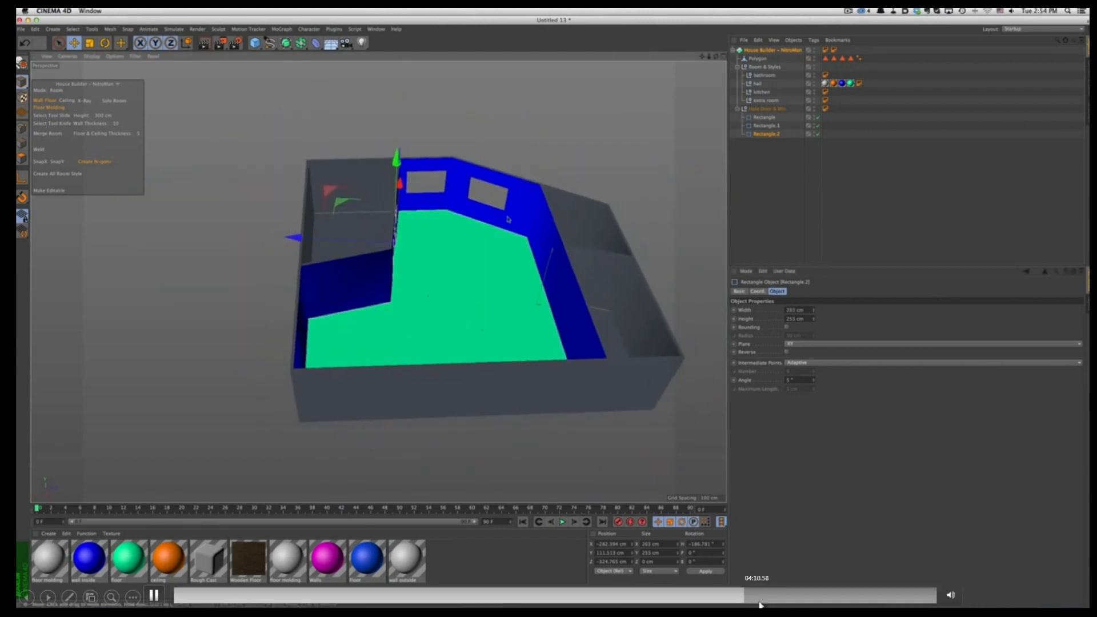
Step: Skip through the House Builder video's wall opening, floor molding and solo room sections
left_click(784, 592)
left_click(762, 594)
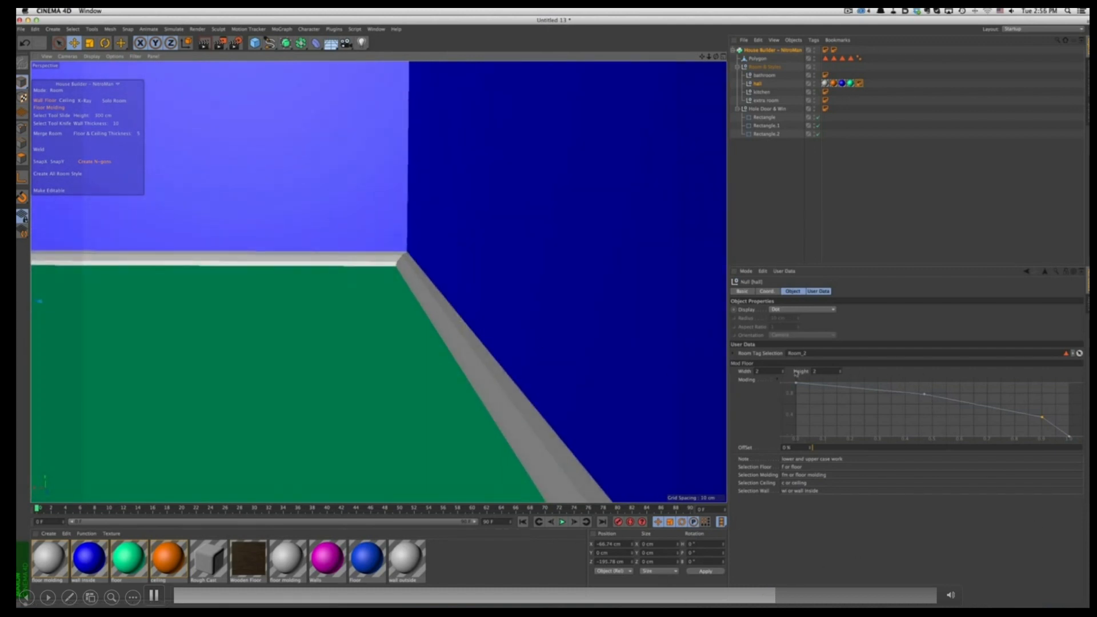
left_click(806, 595)
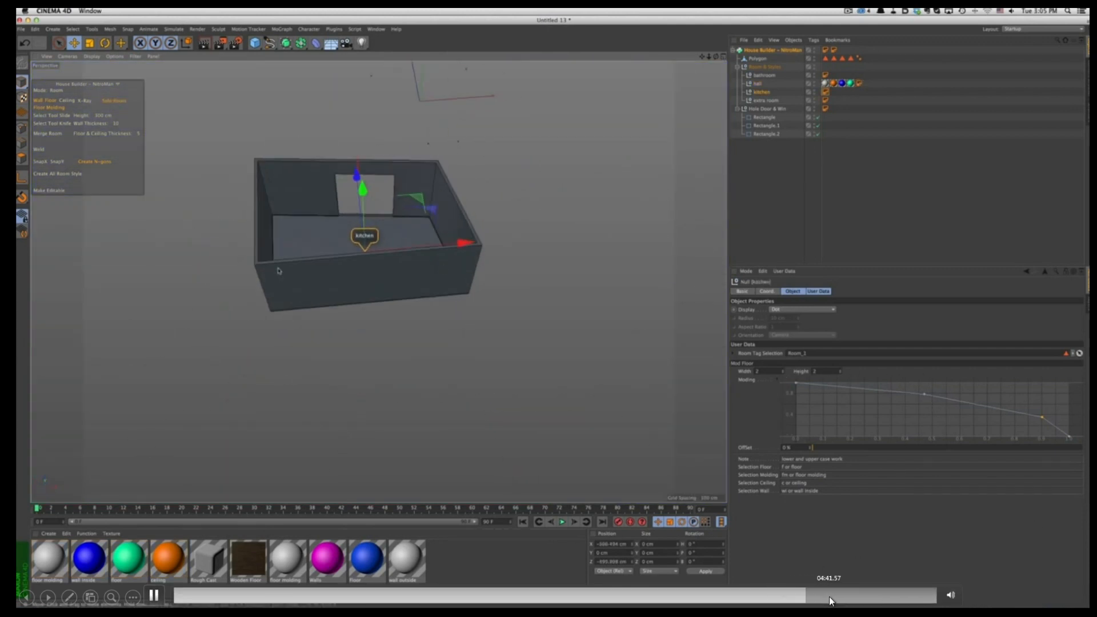
left_click(829, 596)
left_click(845, 595)
Step: Skip through the floor plan tracing example to the end of the House Builder video
left_click(863, 595)
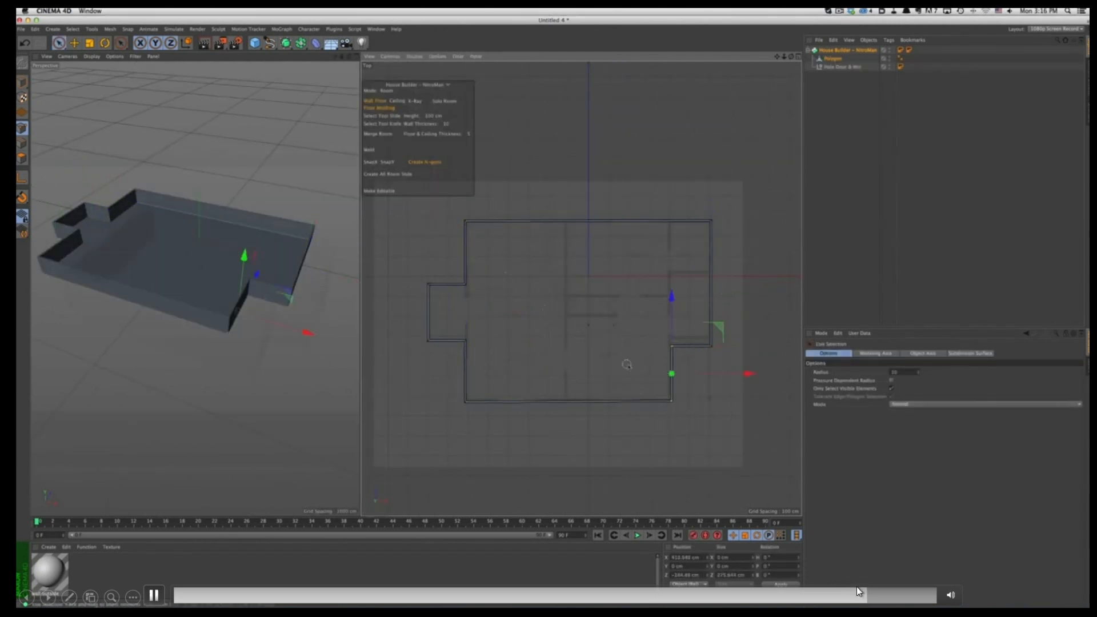
left_click(867, 589)
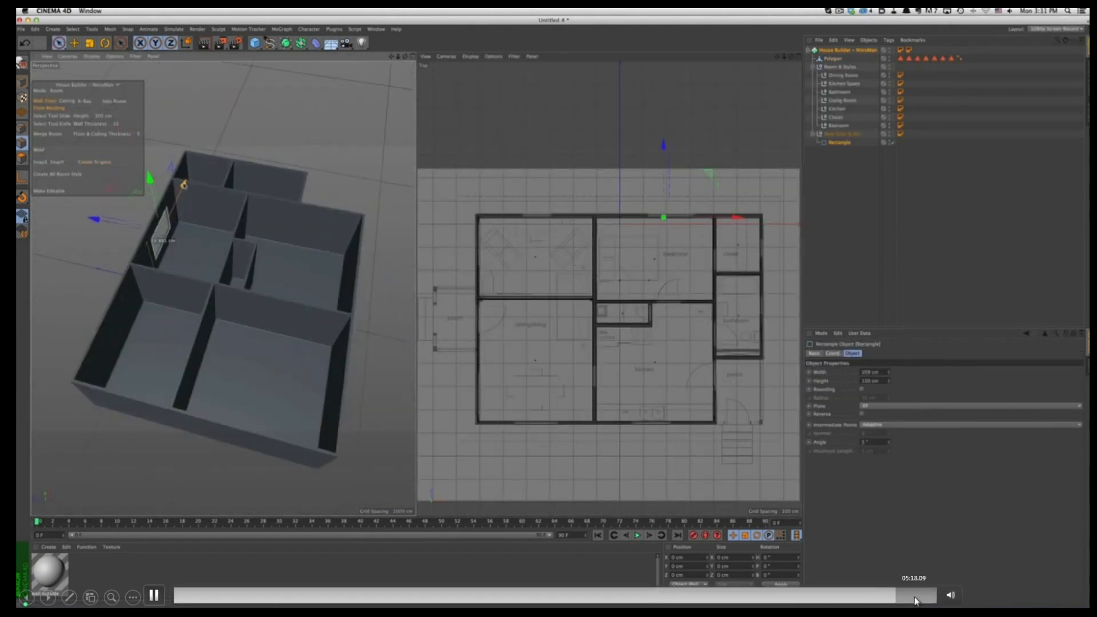
left_click(911, 592)
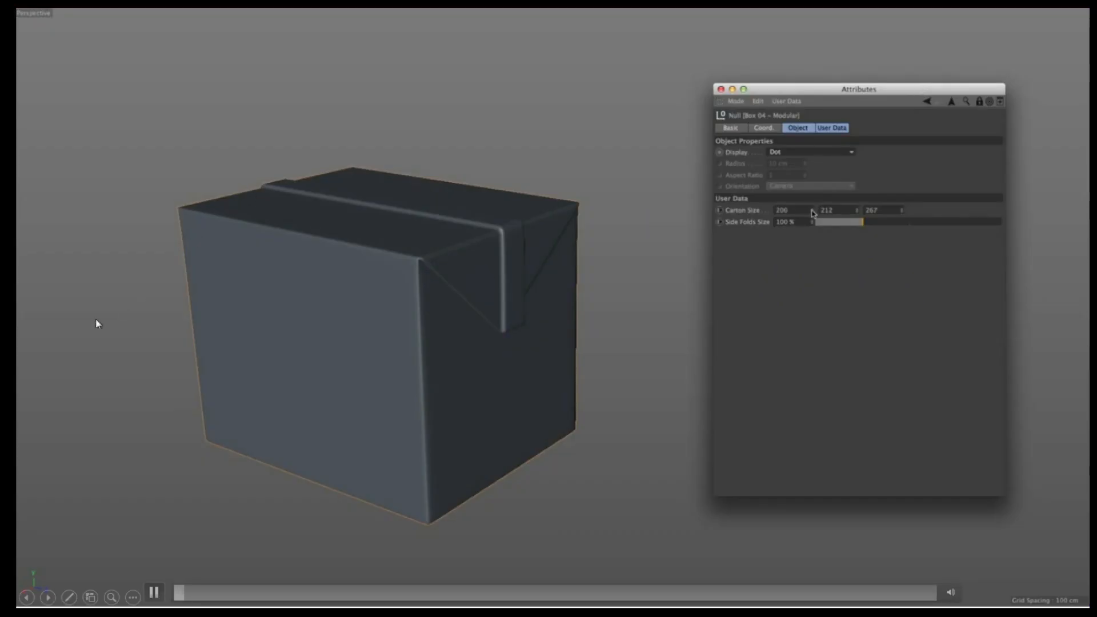
Step: Skip ahead in the modular carton box demo video
left_click(221, 594)
left_click(232, 595)
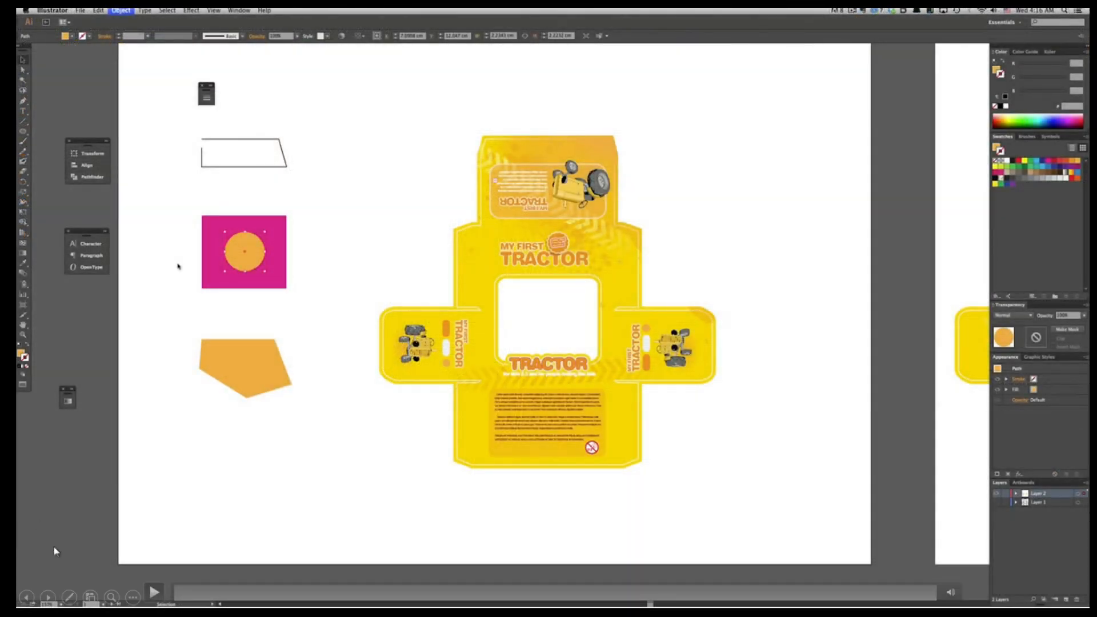
Step: Play the tractor packaging demo video and skip ahead to the carton folding with the Fold My Design object
left_click(154, 592)
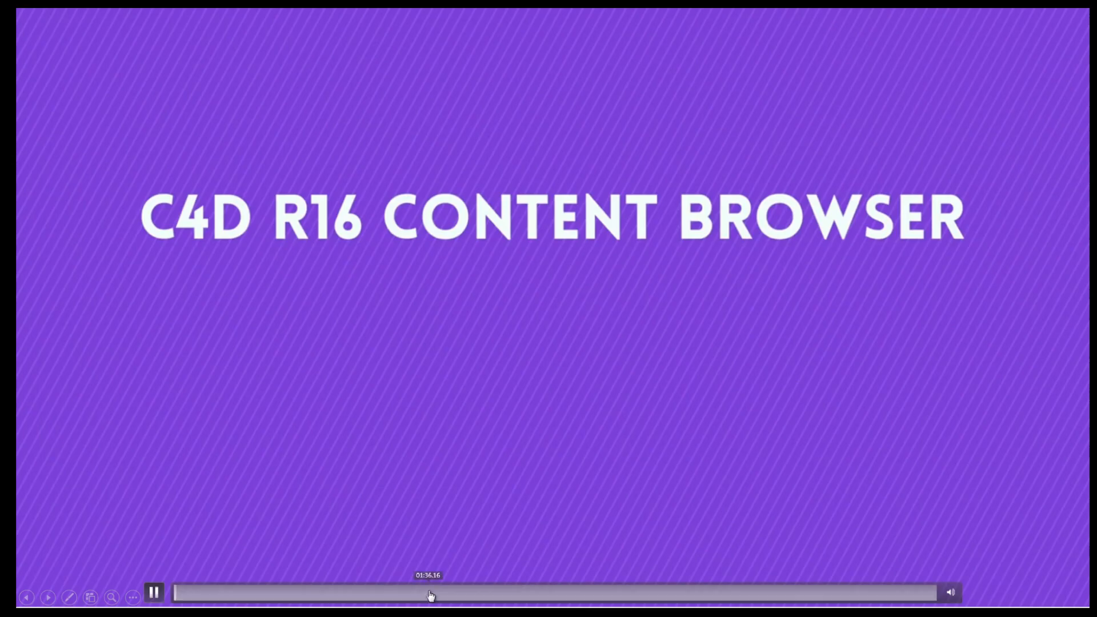
left_click_drag(431, 596, 477, 590)
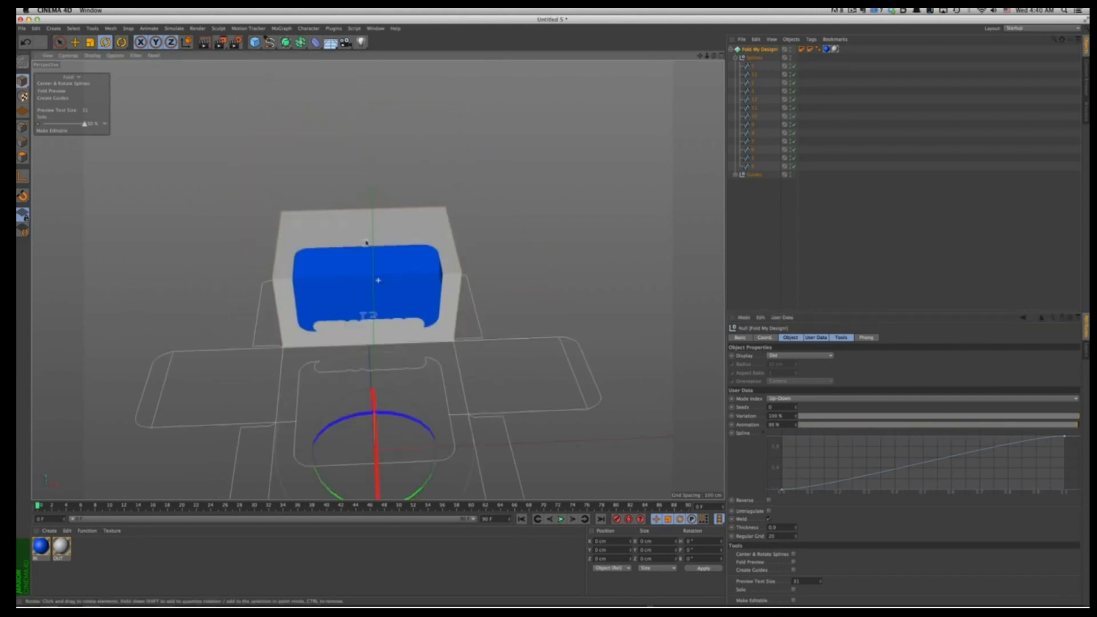
left_click(752, 50)
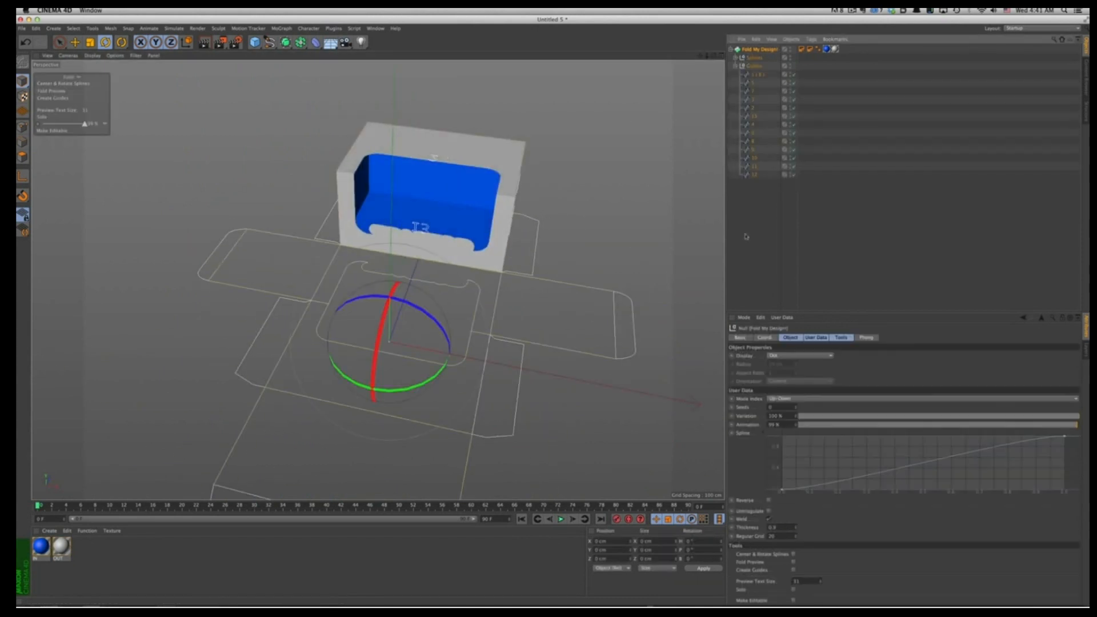
Step: Lower the Fold My Design object's Animation value to unfold the box
left_click_drag(1076, 426, 898, 426)
left_click_drag(898, 425, 869, 425)
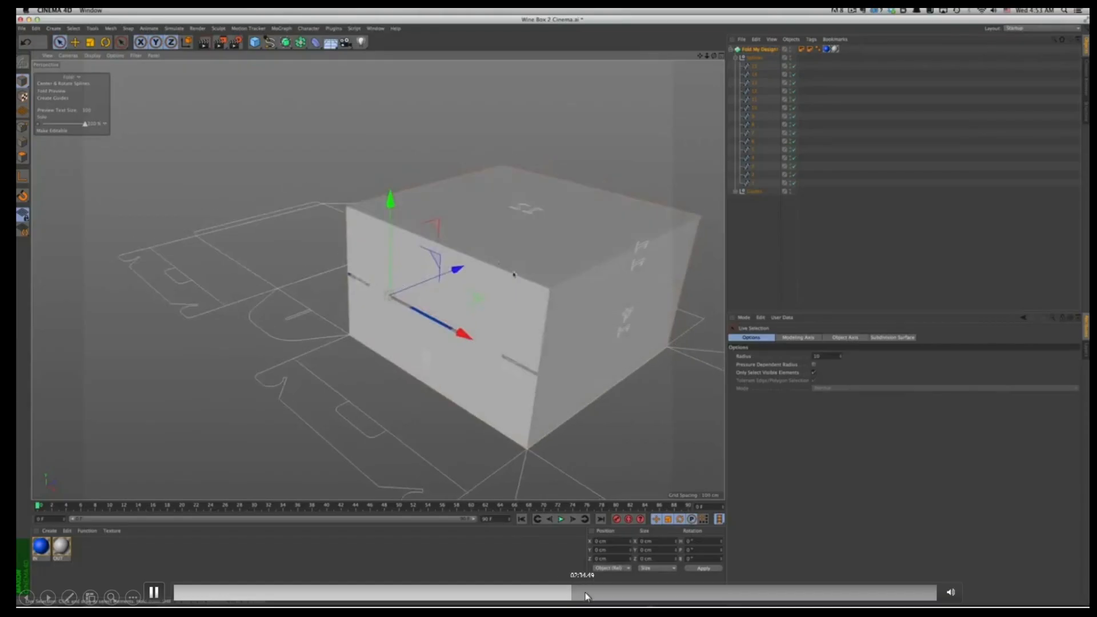
Step: Skip through the wine box folding section of the Fold My Design video to the tractor artwork in Illustrator
left_click_drag(590, 597, 649, 598)
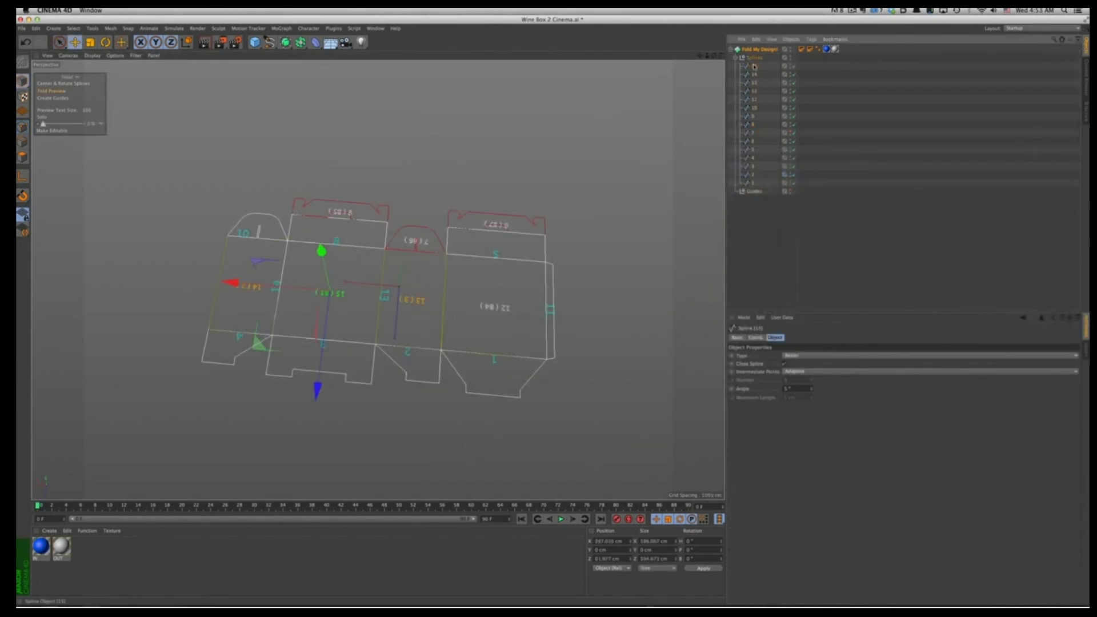
mouse_move(721, 598)
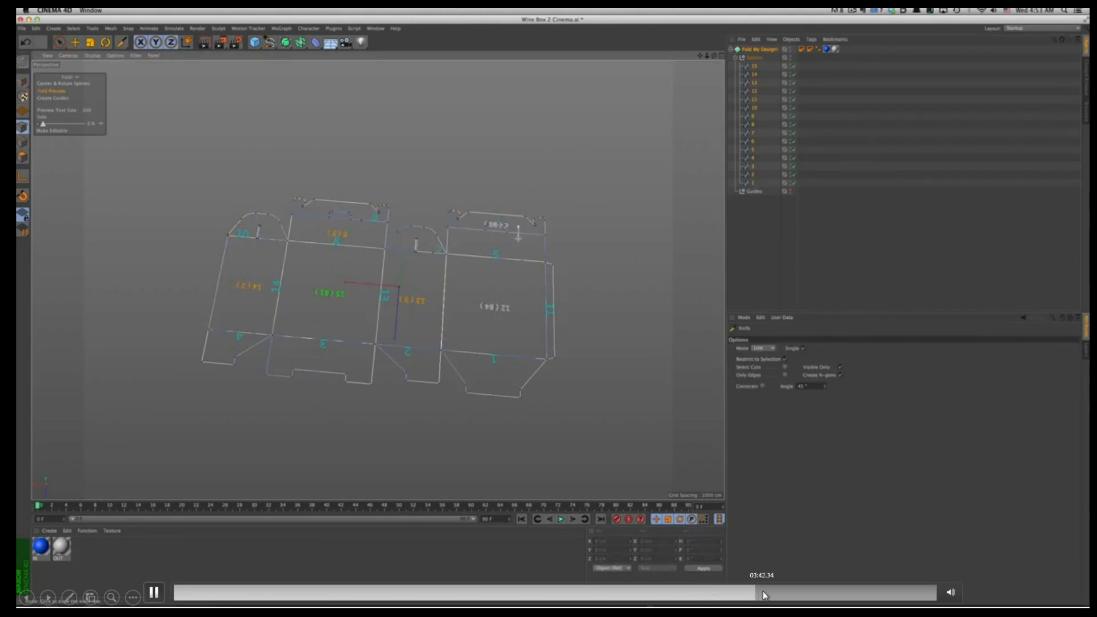
left_click(782, 595)
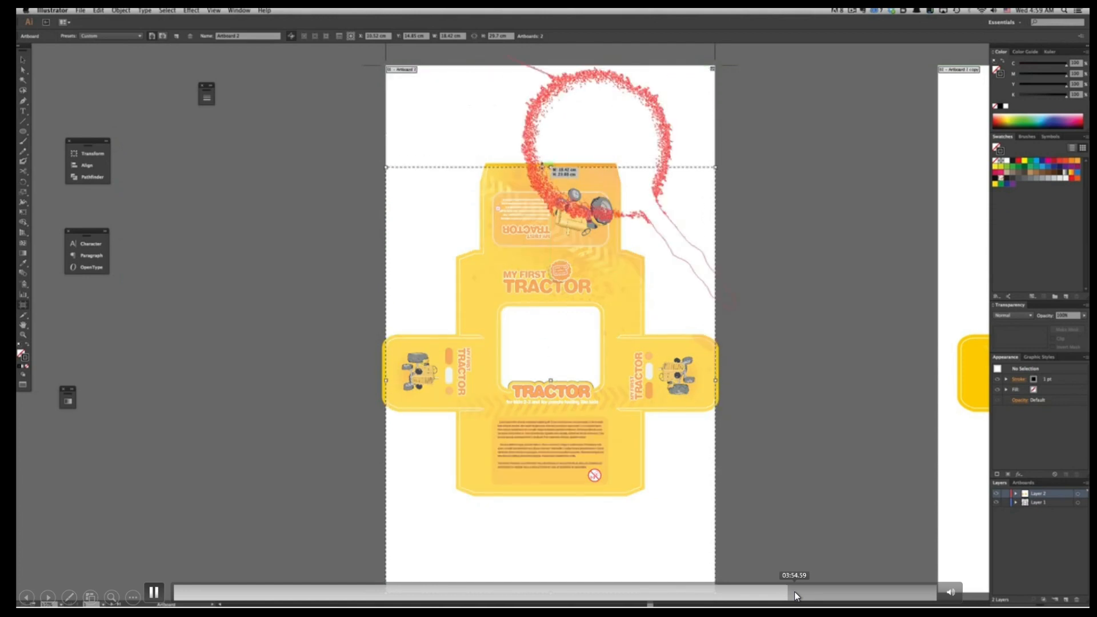
Step: Skip past the Illustrator artboard resizing to the textured tractor box near the end of the Fold My Design video
left_click(795, 592)
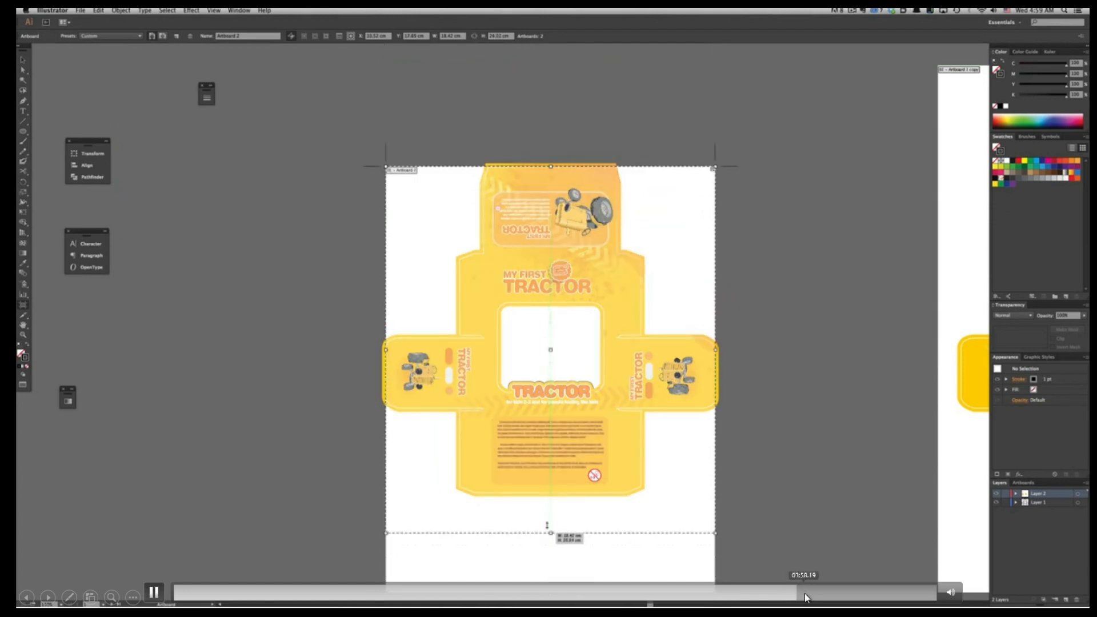
left_click(817, 594)
left_click(830, 596)
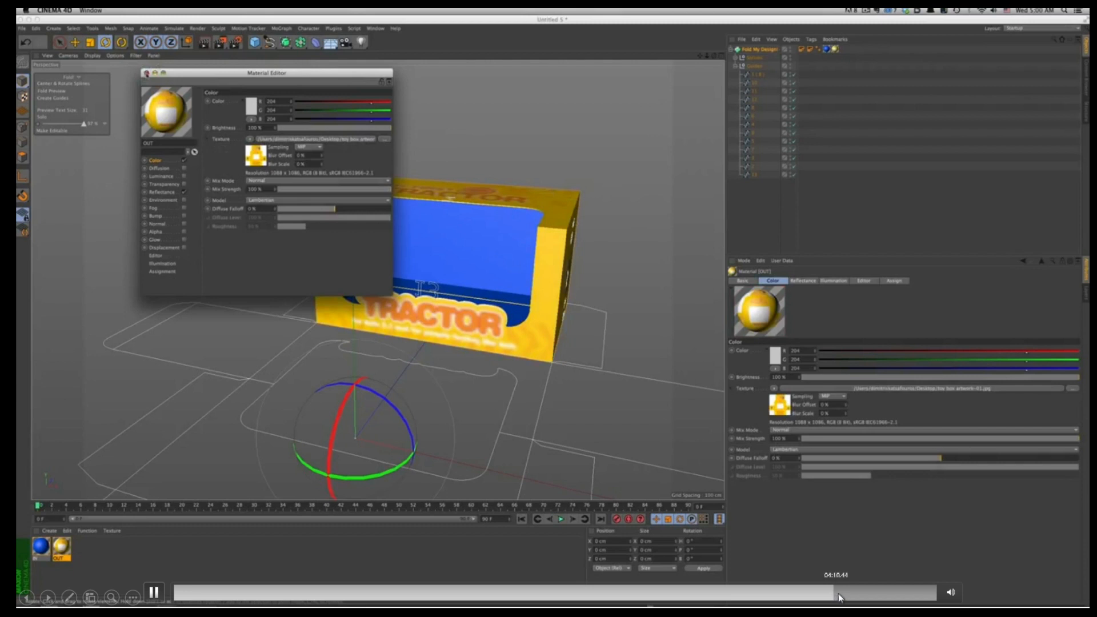
left_click(847, 597)
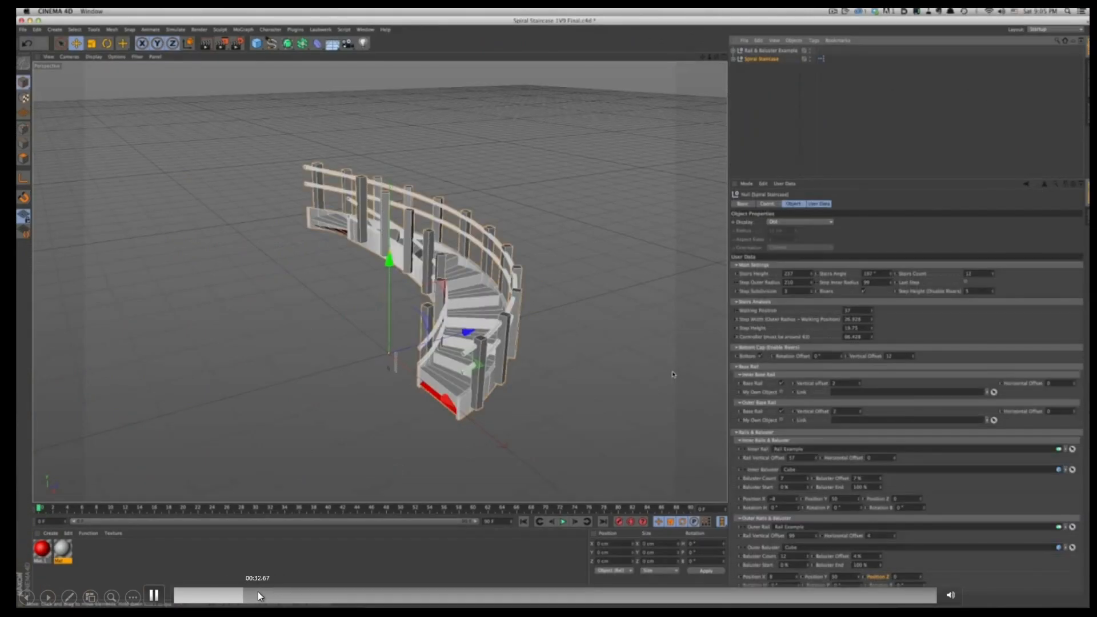
Step: Skip through the Spiral Staircase video's rail and baluster overview and its main stair height, angle and radius settings
left_click(280, 591)
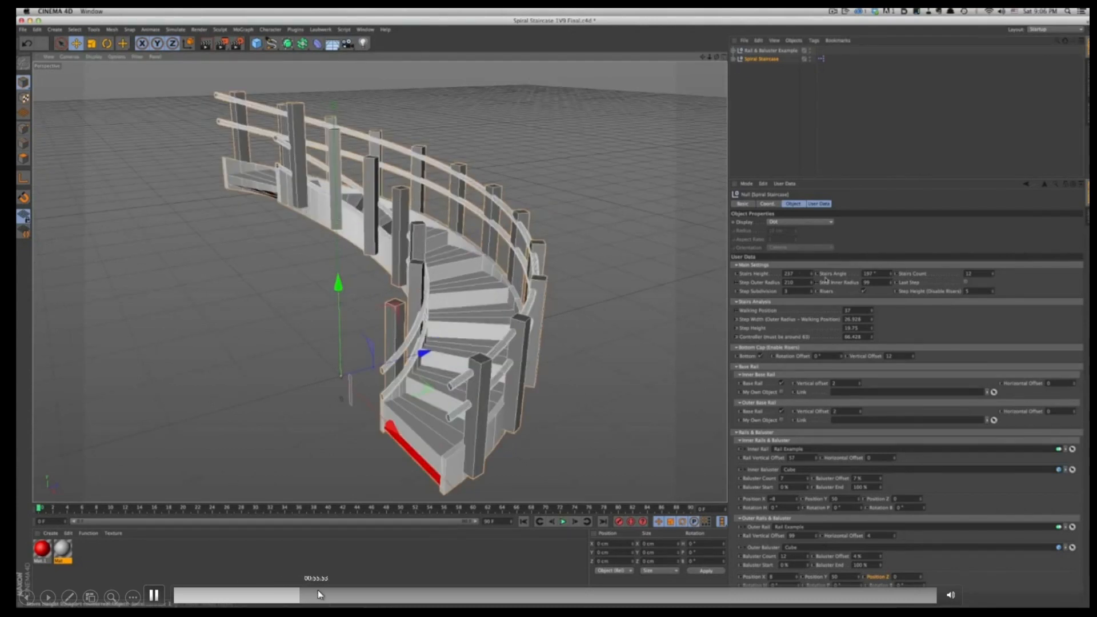
left_click(339, 591)
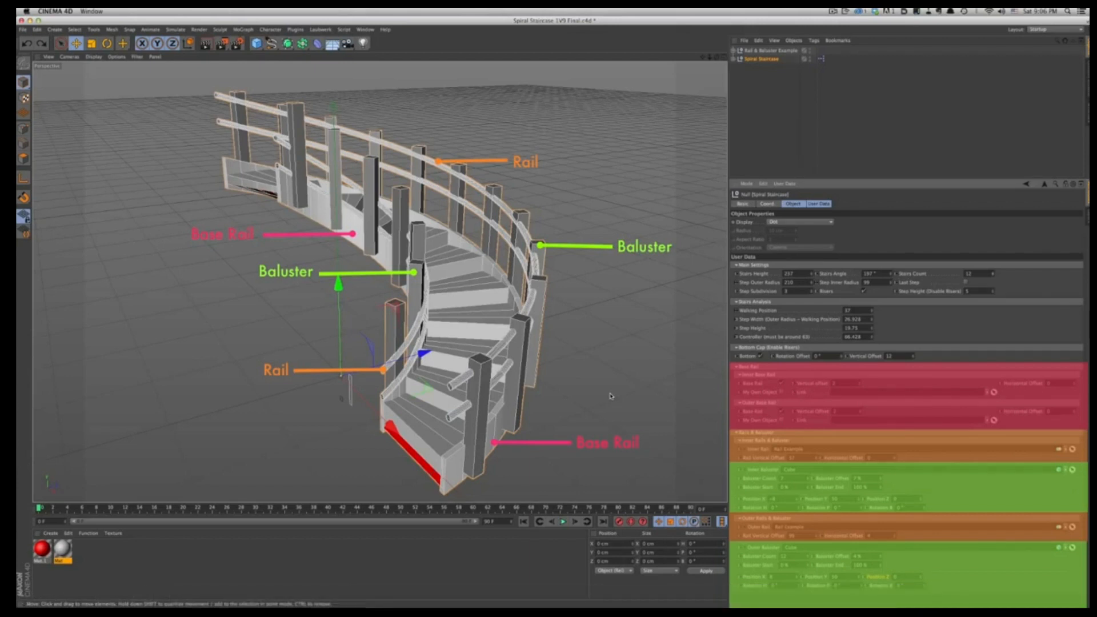
left_click(400, 596)
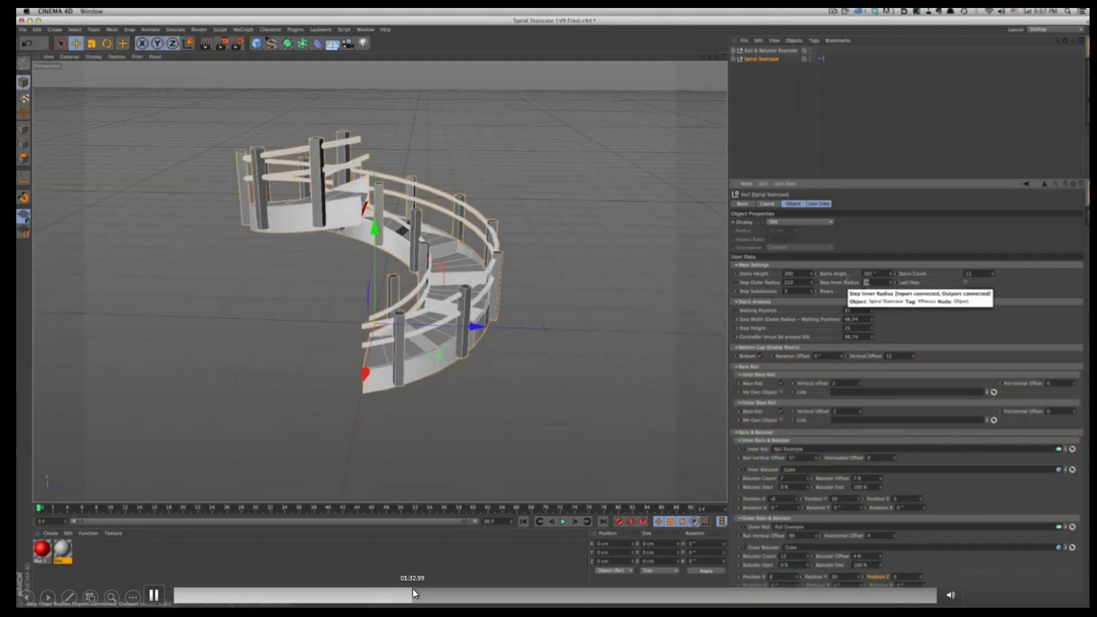
left_click(439, 592)
left_click(451, 592)
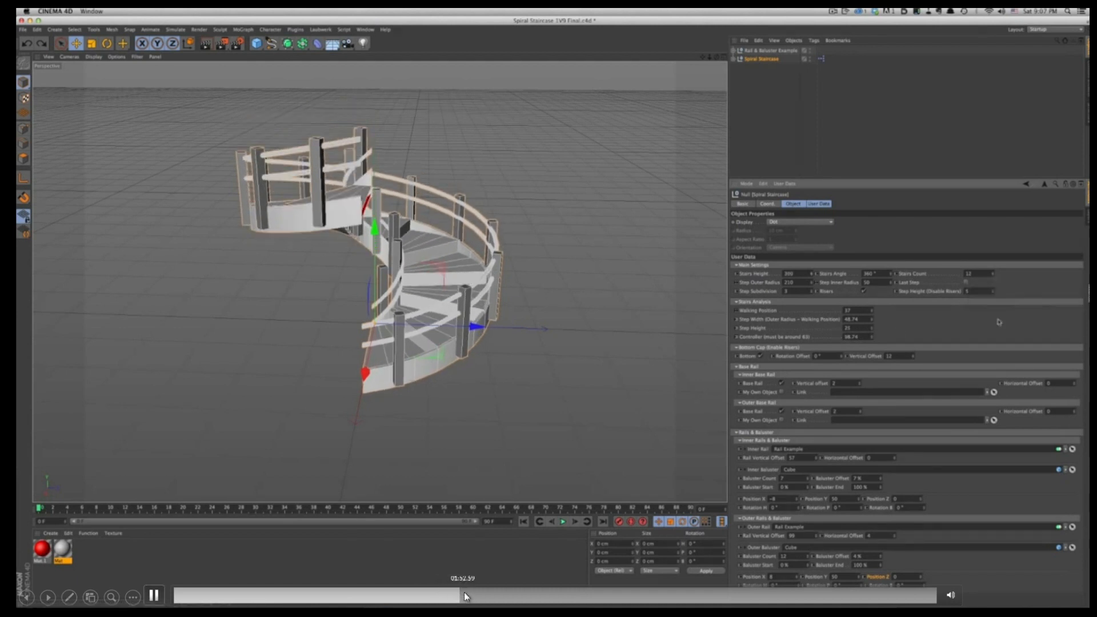
left_click(493, 596)
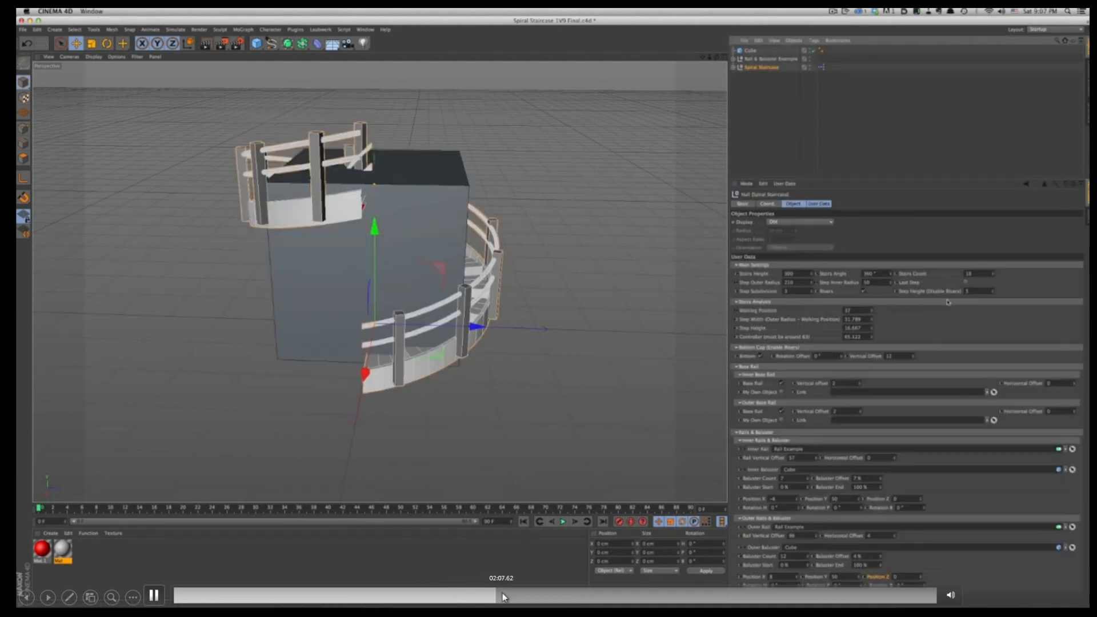
Step: Skip through the Spiral Staircase video's last step and risers options to the staircase with only base rails
left_click(512, 595)
left_click(520, 595)
left_click(532, 594)
left_click(551, 596)
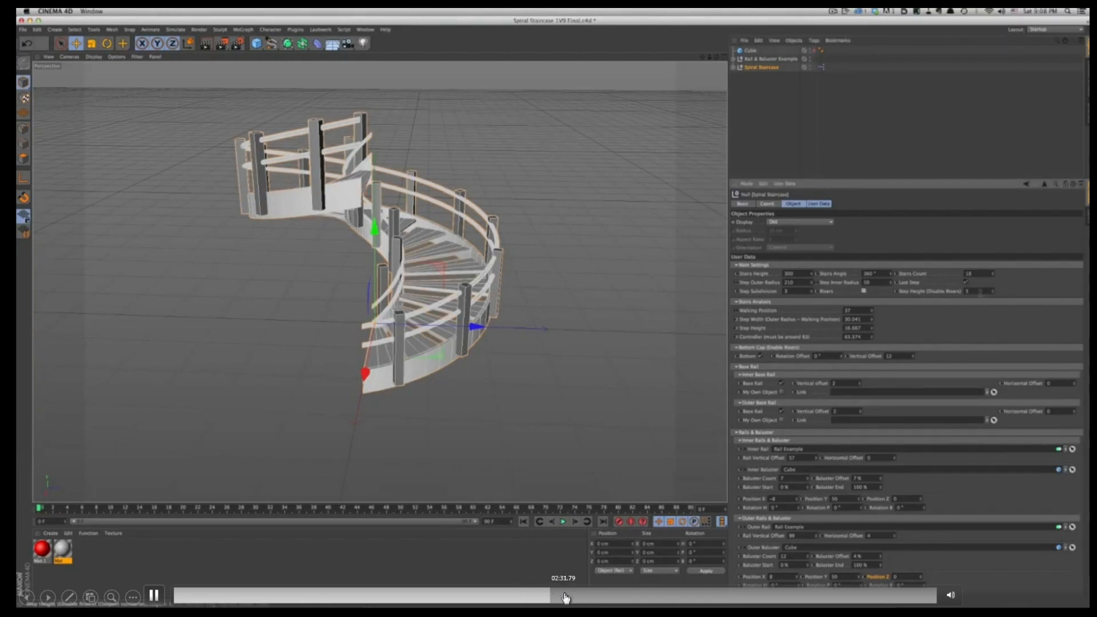
left_click(565, 598)
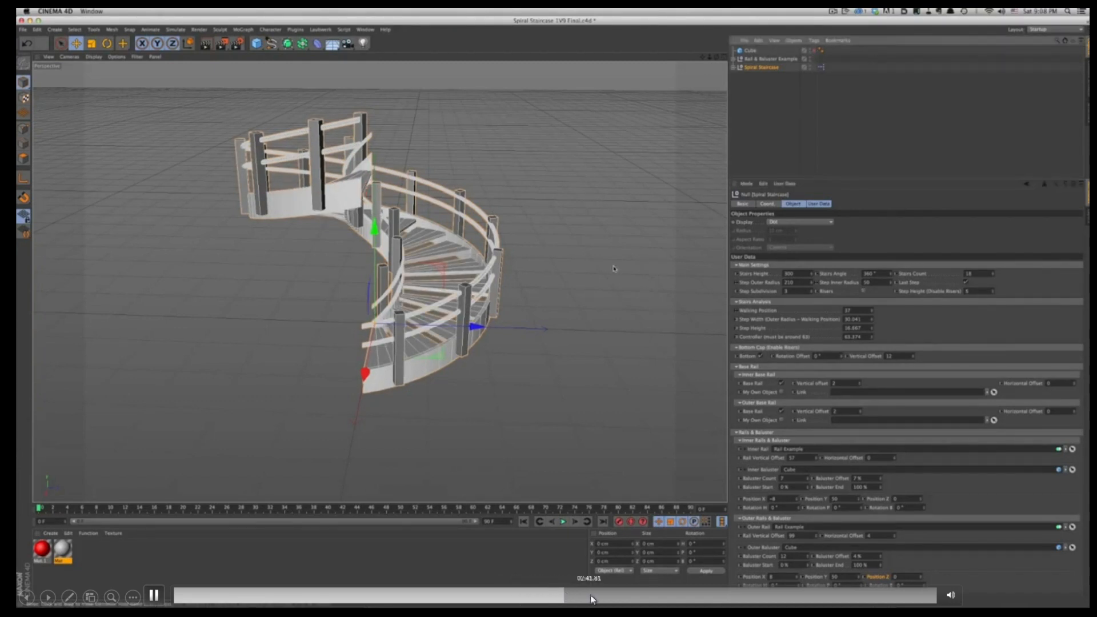
left_click(638, 595)
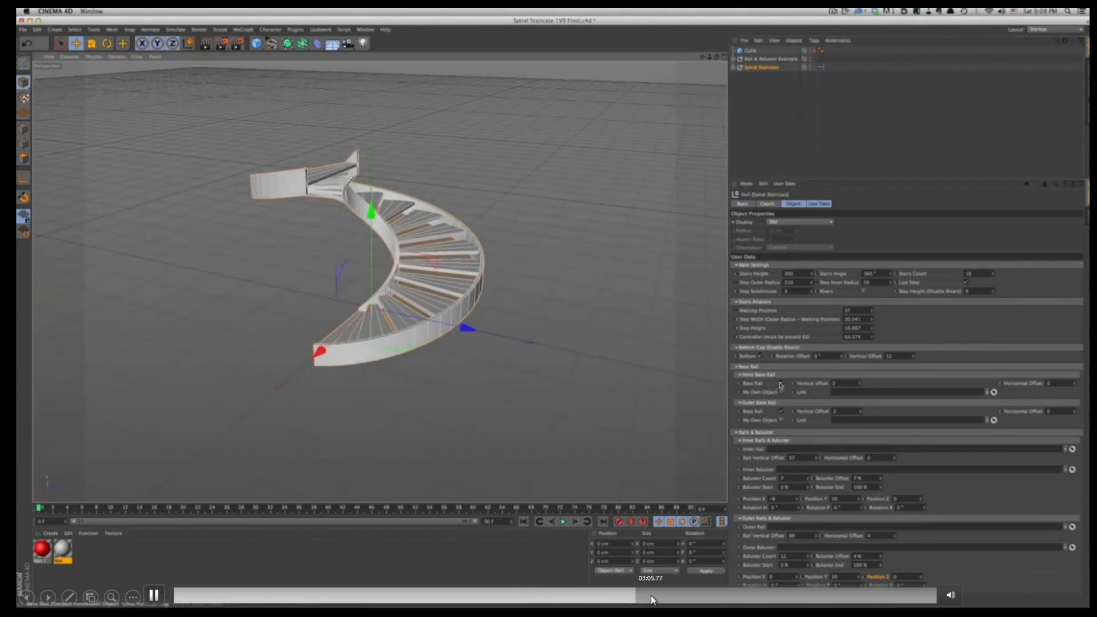
Step: Skip through the Spiral Staircase video's custom base rail shape section to the linking of the rail example
left_click(658, 596)
left_click(673, 598)
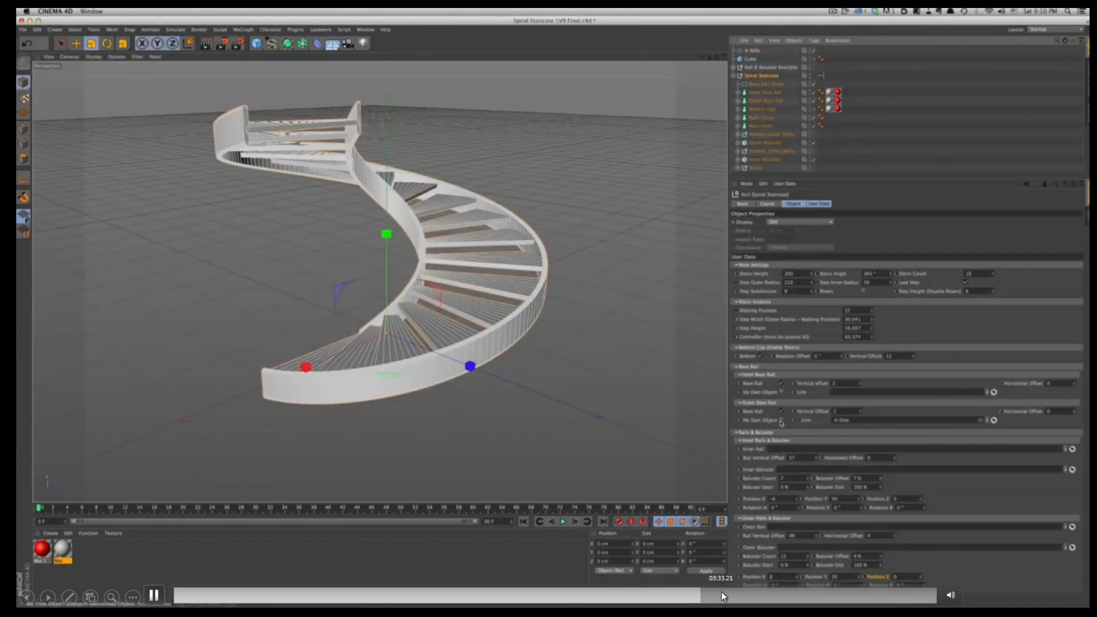
left_click(722, 594)
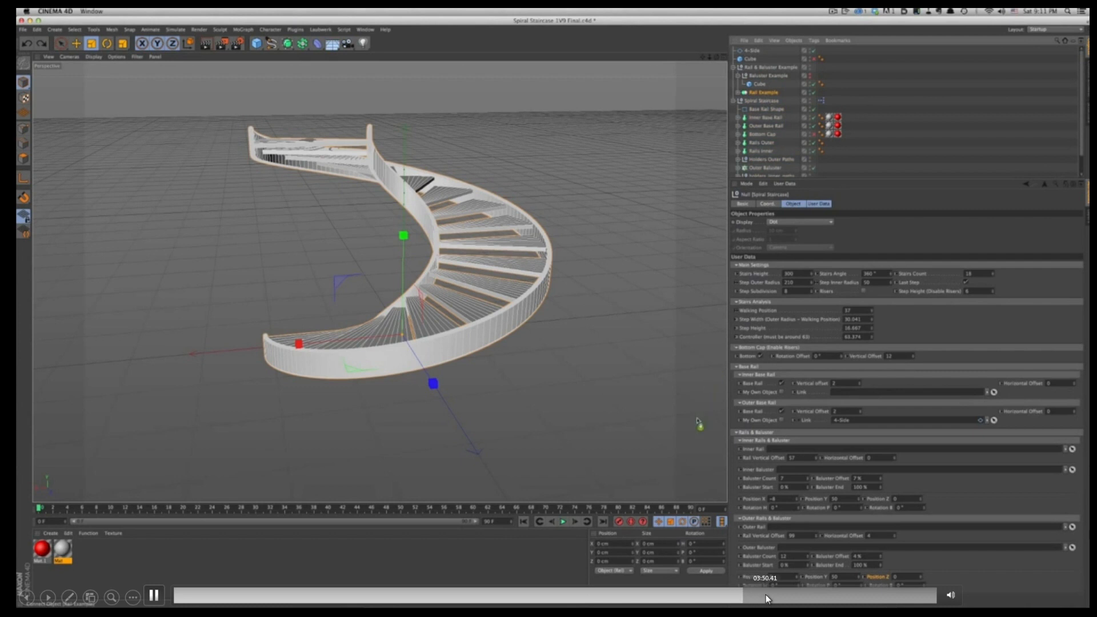
left_click(765, 596)
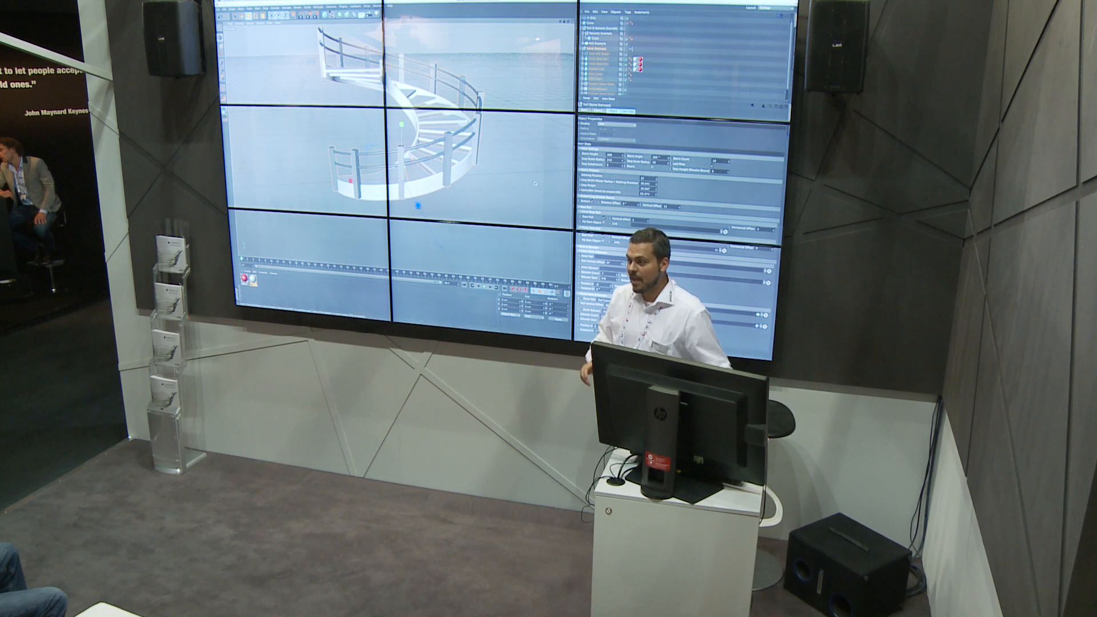
left_click(596, 39)
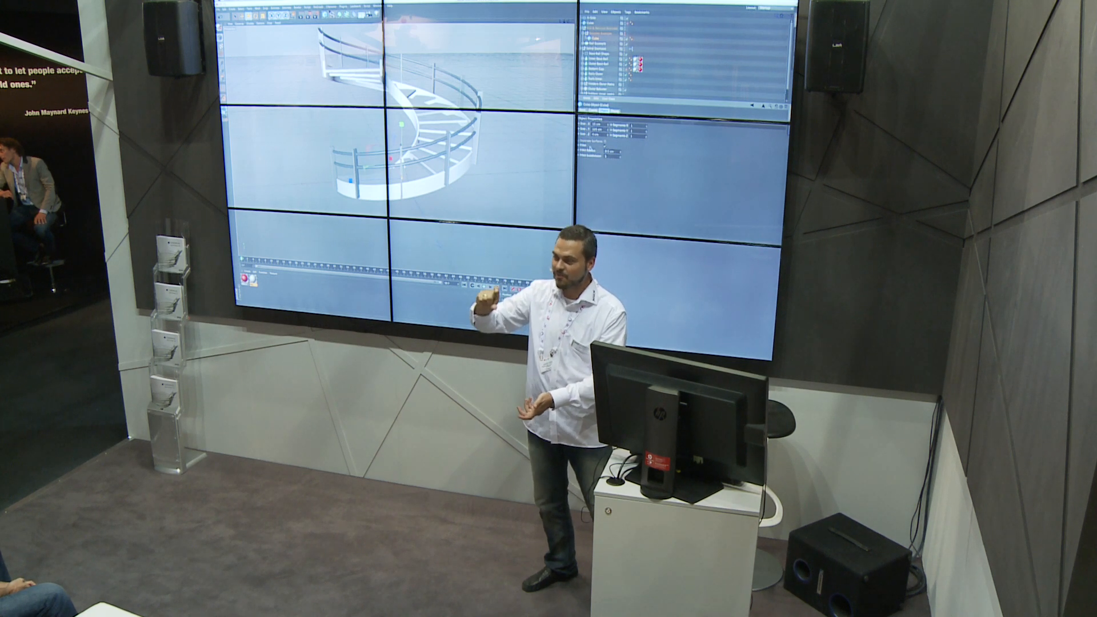
left_click_drag(534, 196, 490, 170, "alt")
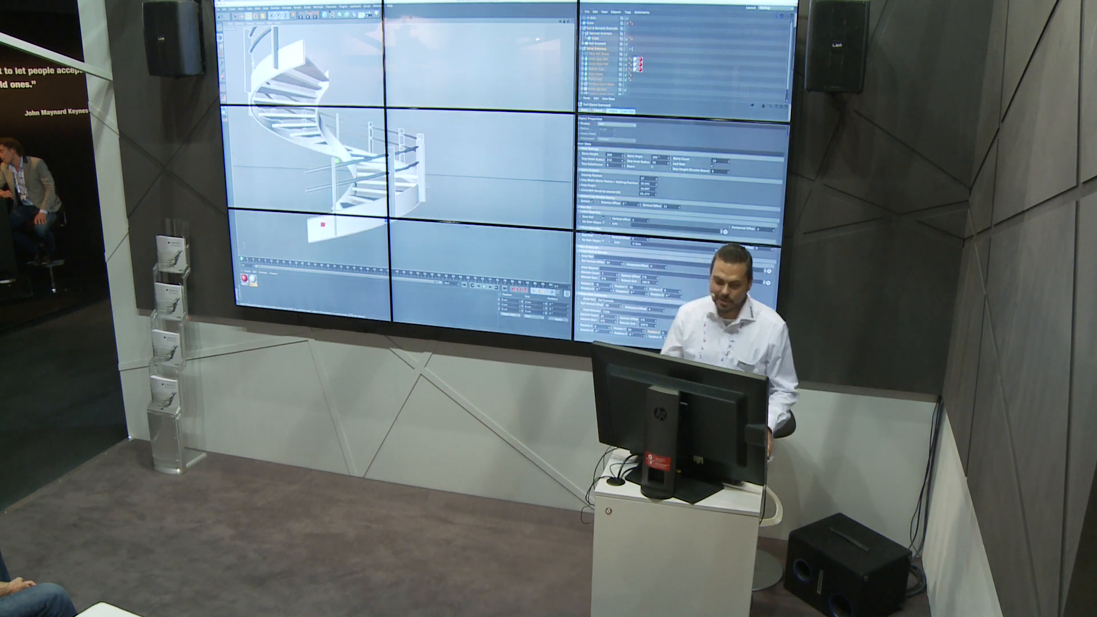